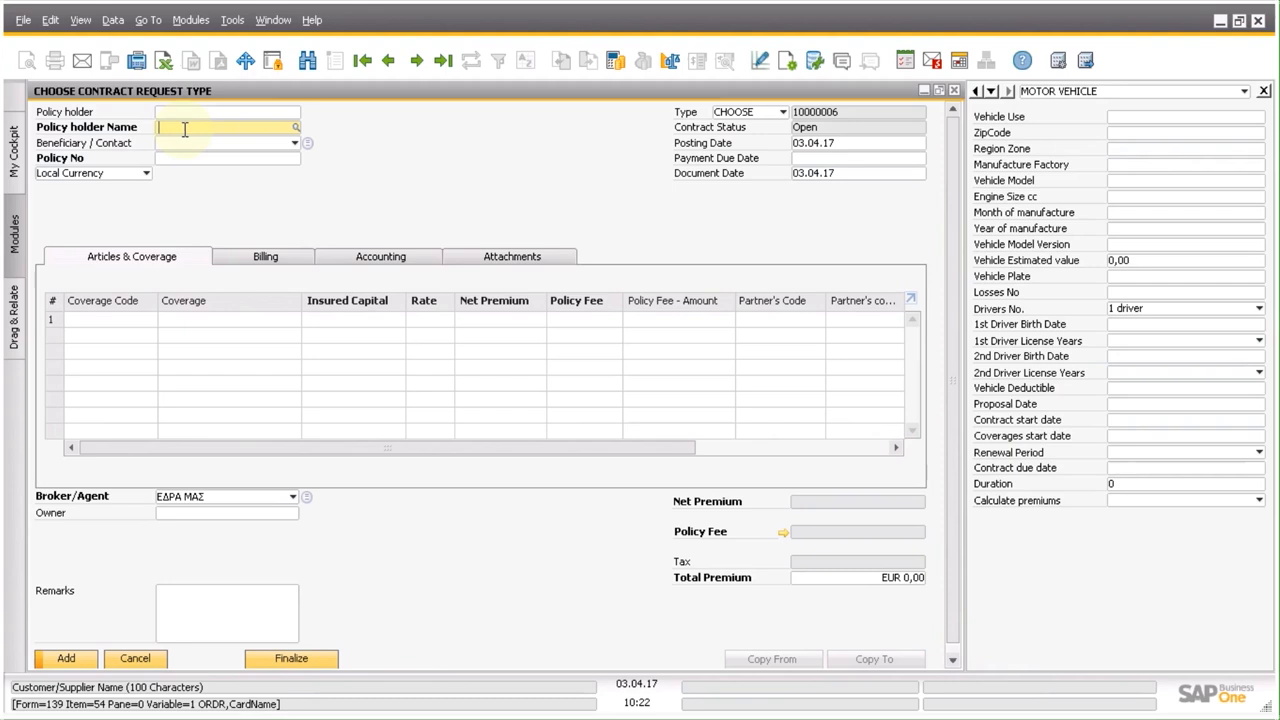
Look up the policy holder by the customer's full name, and select the last listed contact as the beneficiary.
{"action": "type", "text": "john"}
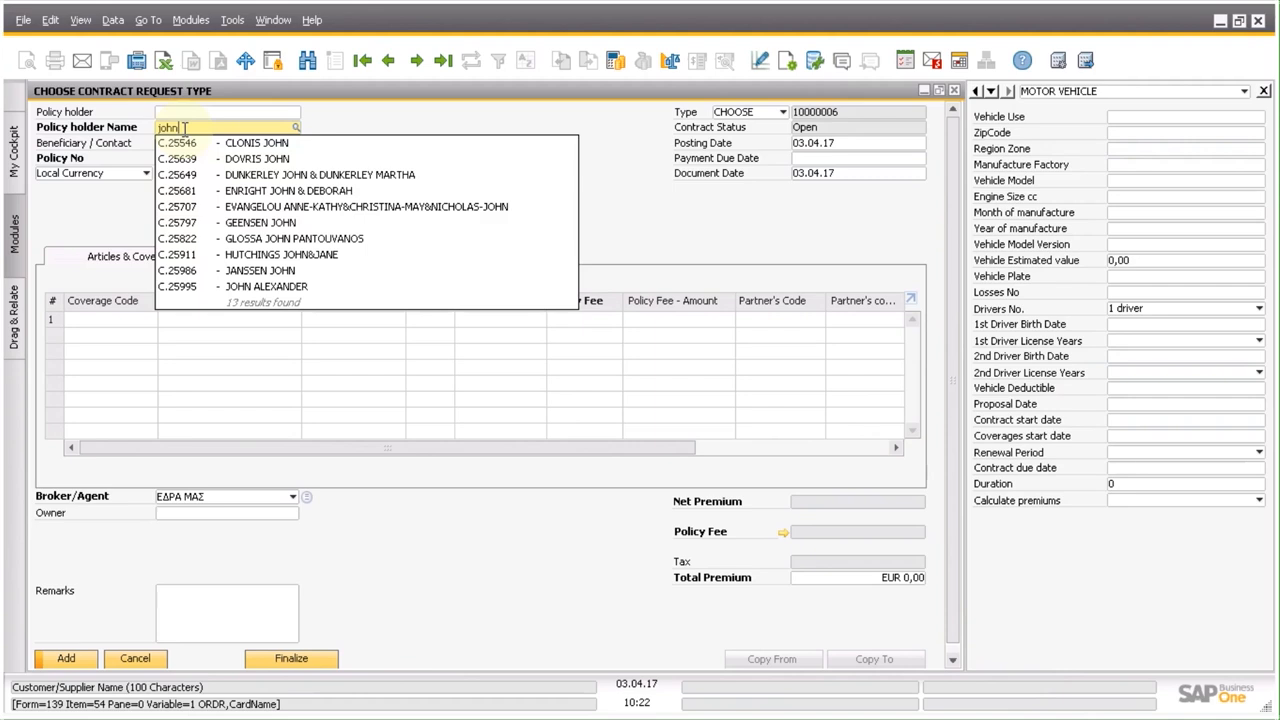
{"action": "type", "text": "smit"}
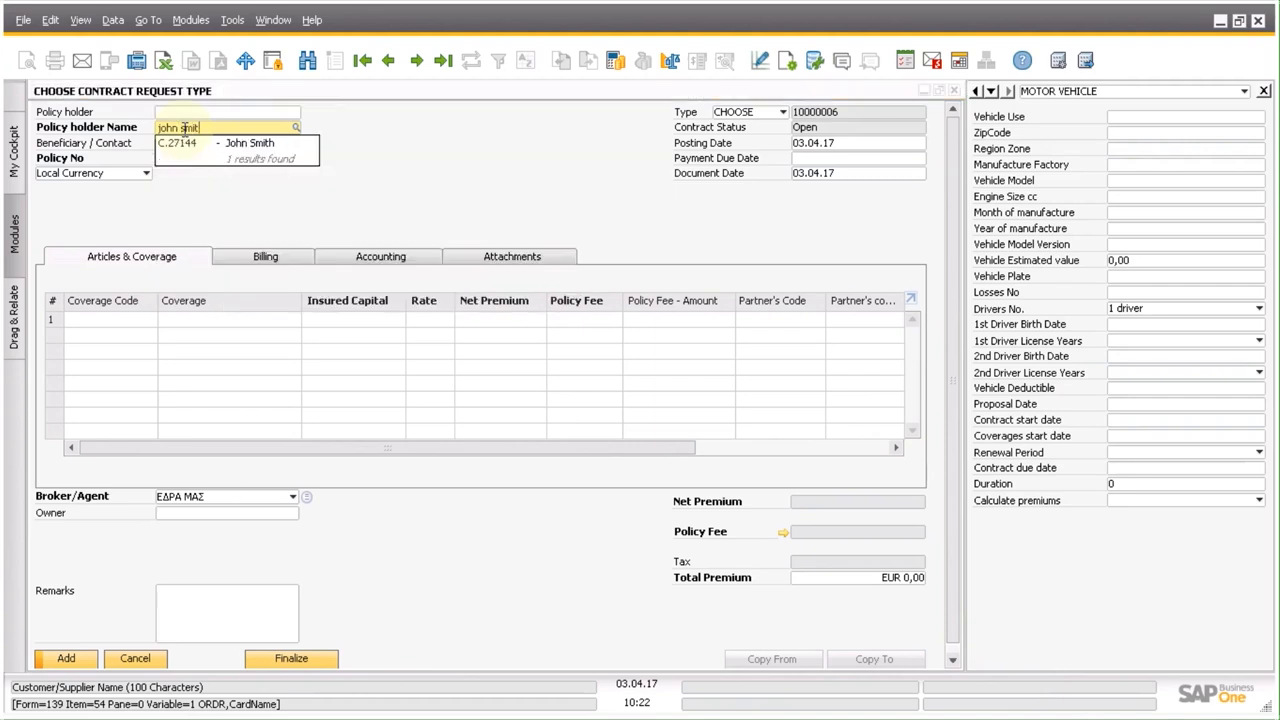
{"action": "left_click", "coordinate": [201, 148]}
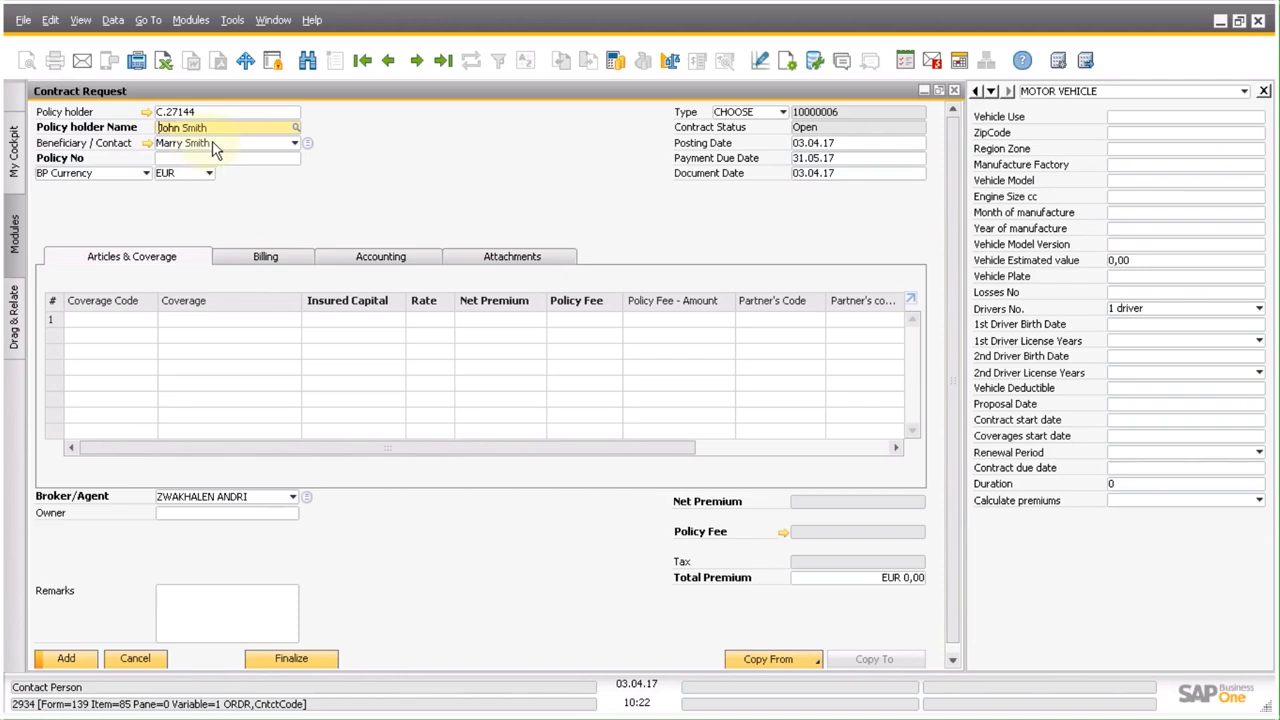
{"action": "left_click", "coordinate": [219, 146]}
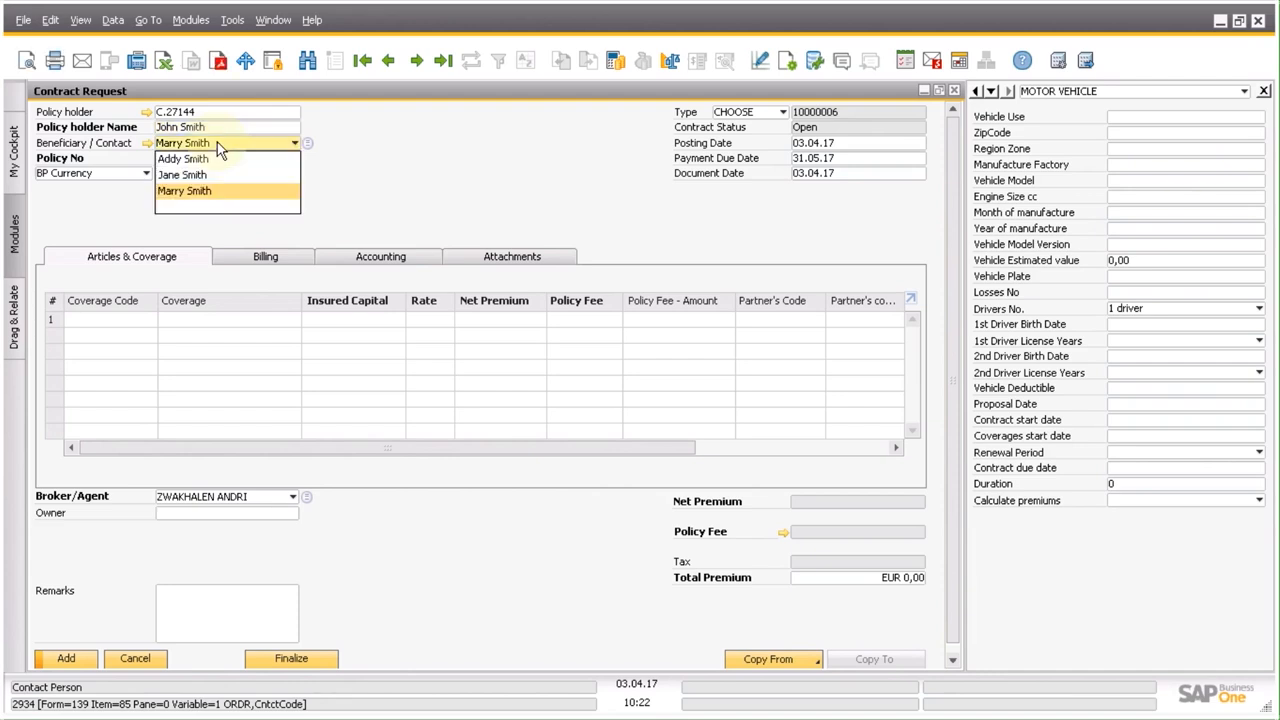
{"action": "left_click", "coordinate": [228, 193]}
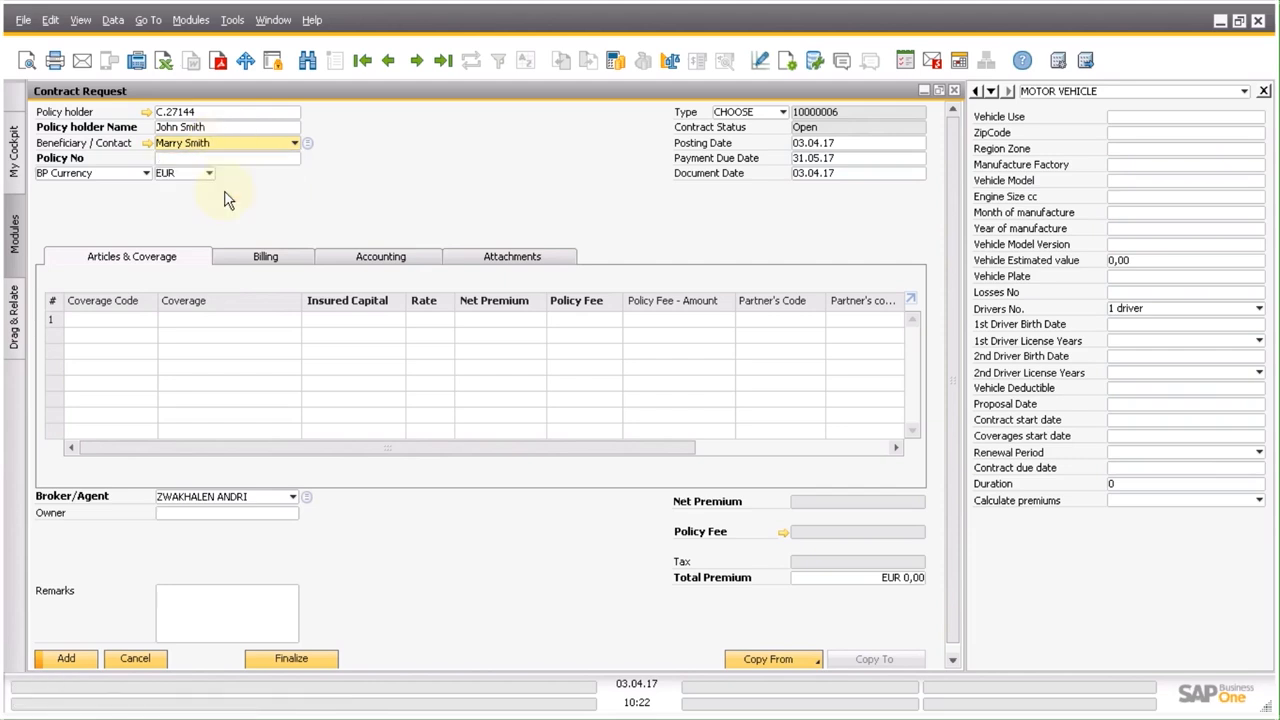
Add the Car Insurance Full Package (CRHA-208) as the coverage in the first row of the contract request.
{"action": "left_click", "coordinate": [265, 326]}
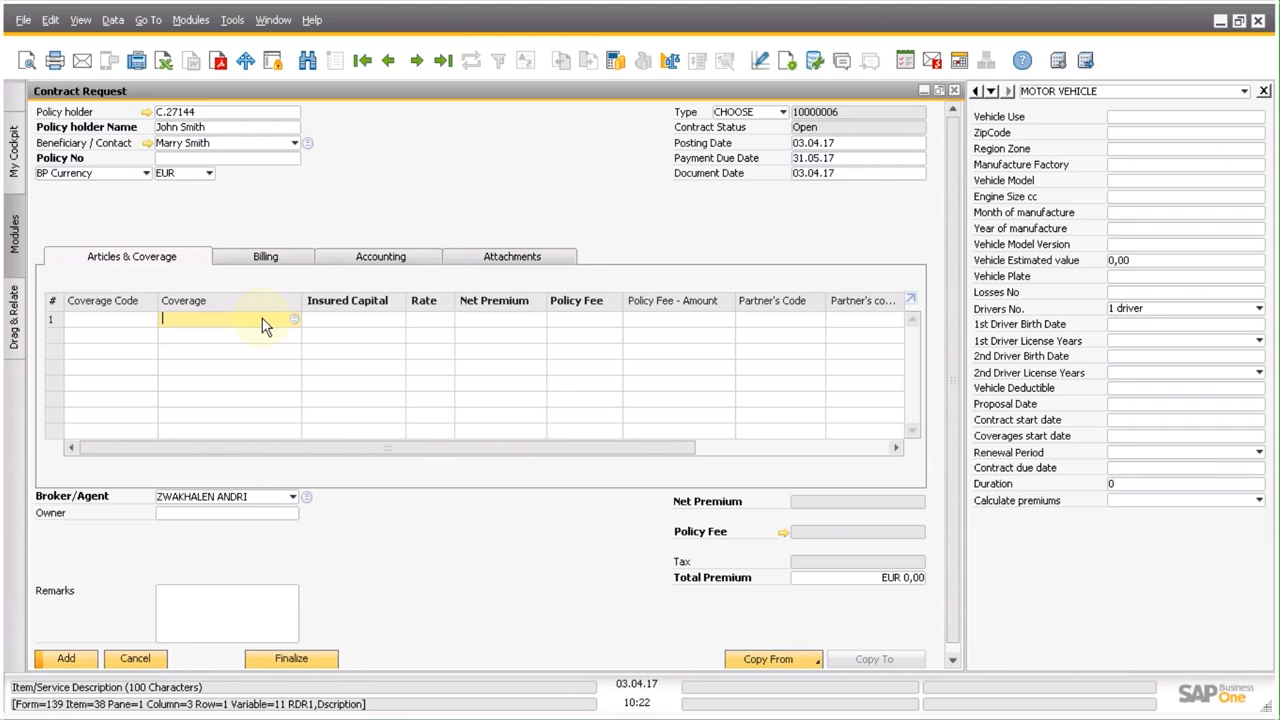
{"action": "type", "text": "car insu"}
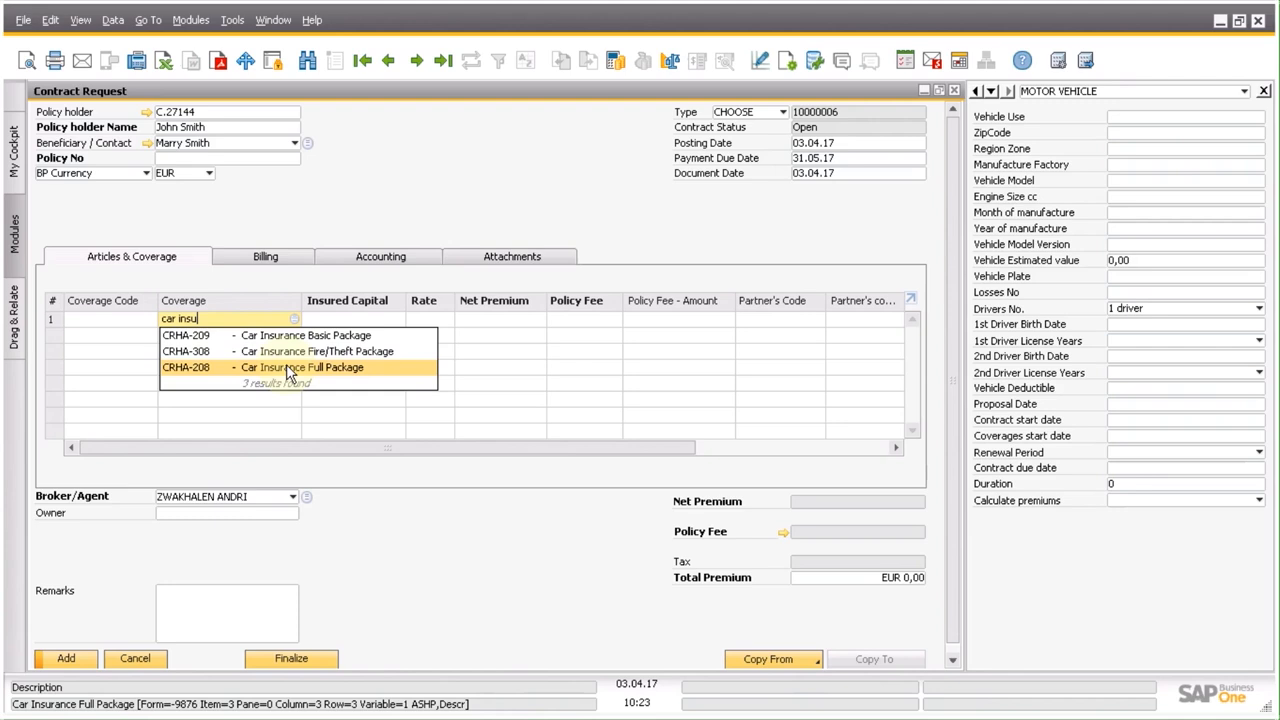
{"action": "left_click", "coordinate": [286, 364]}
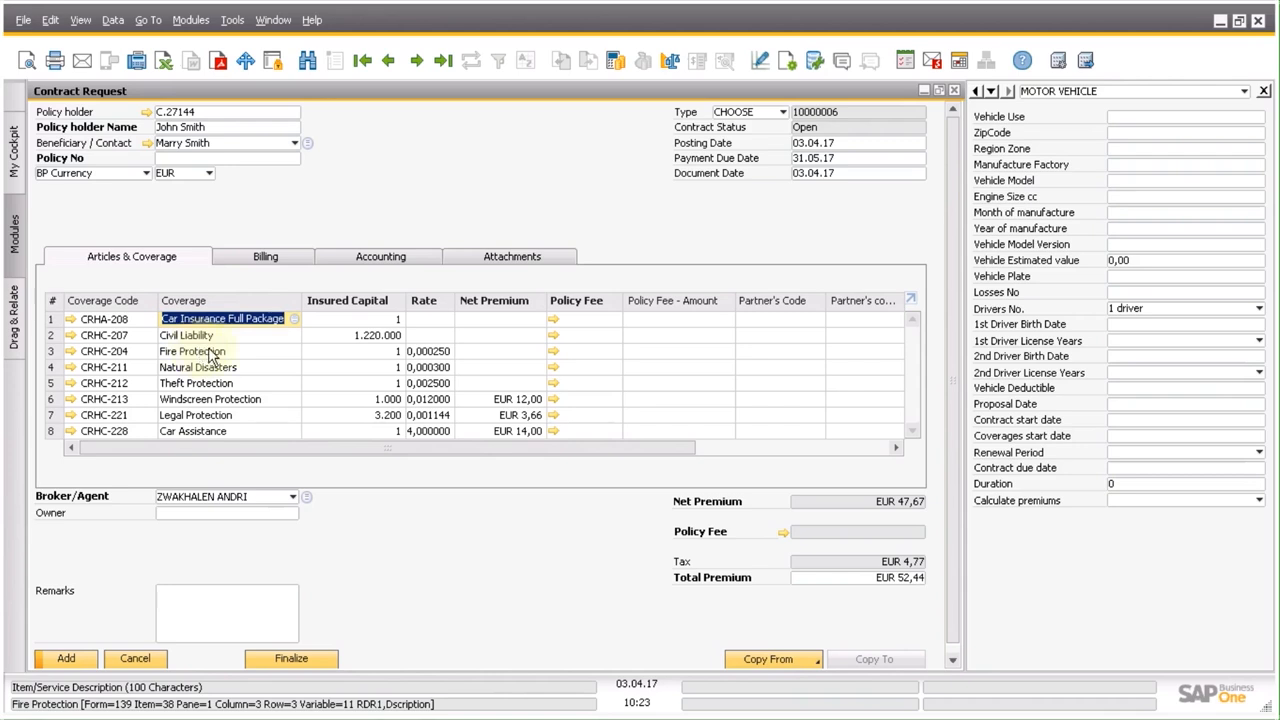
{"action": "scroll", "coordinate": [245, 364], "scroll_direction": "down", "scroll_amount": 1}
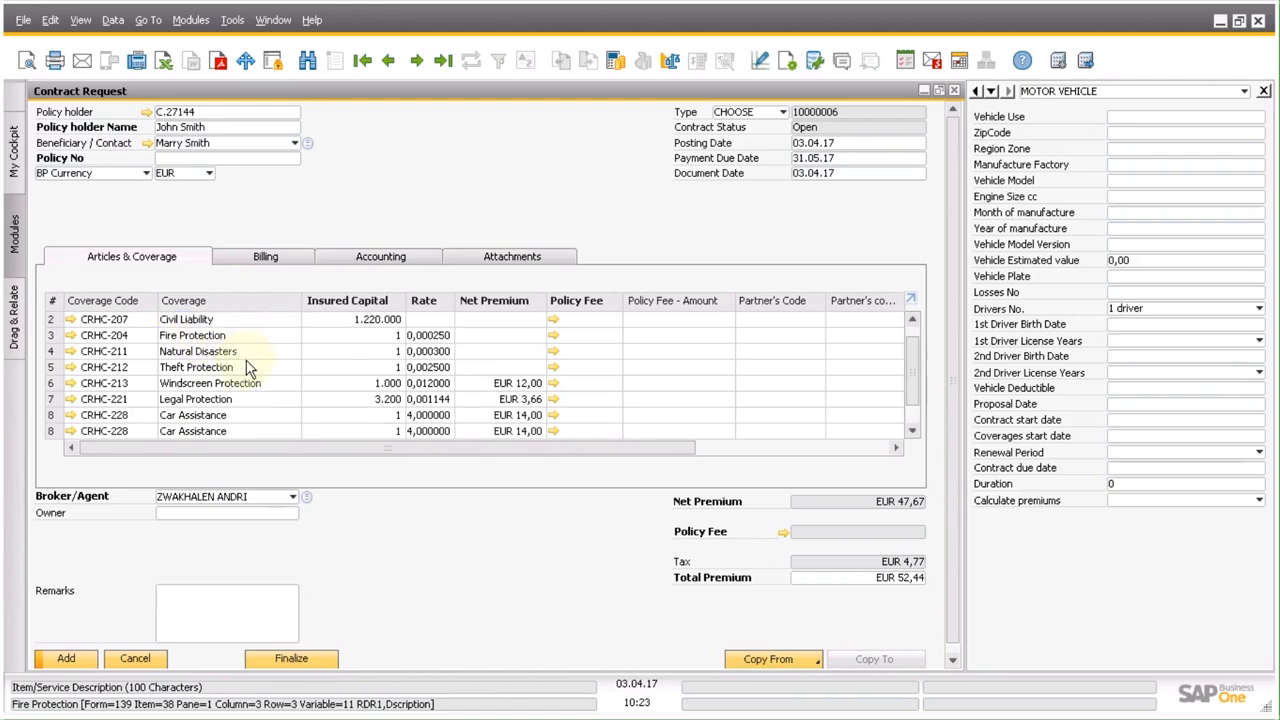
{"action": "scroll", "coordinate": [248, 367], "scroll_direction": "down", "scroll_amount": 2}
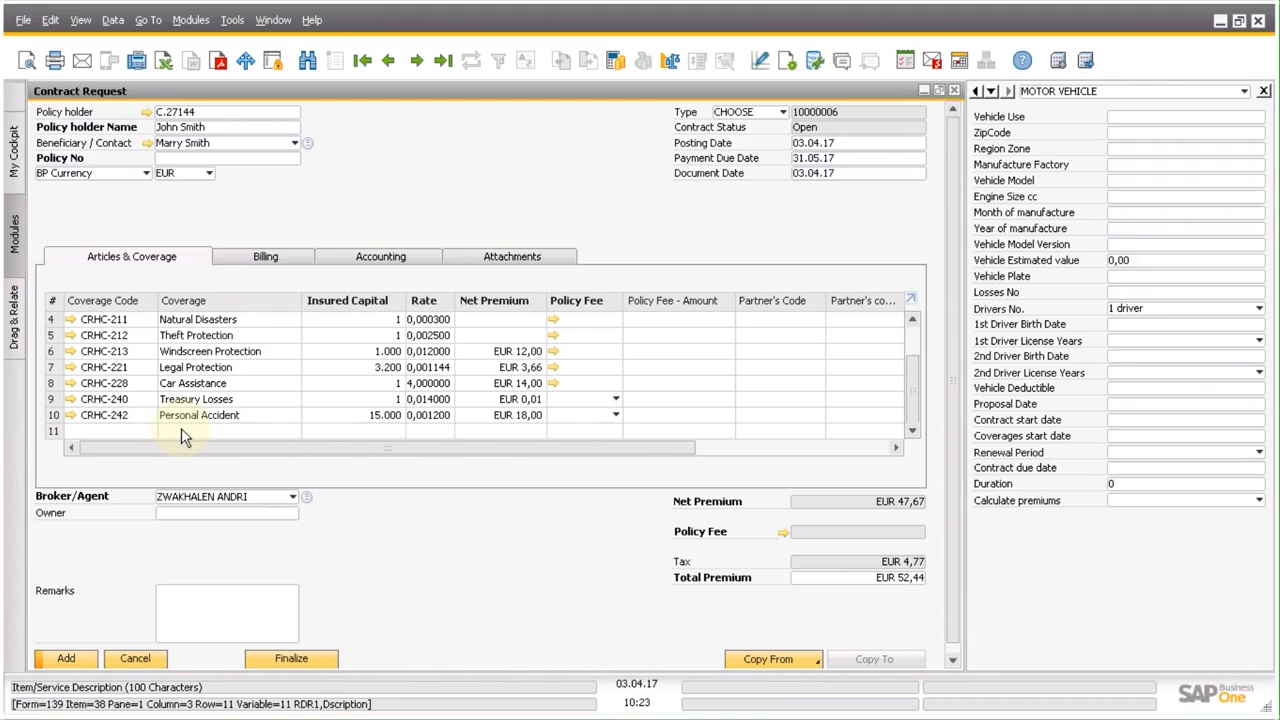
{"action": "left_click", "coordinate": [180, 432]}
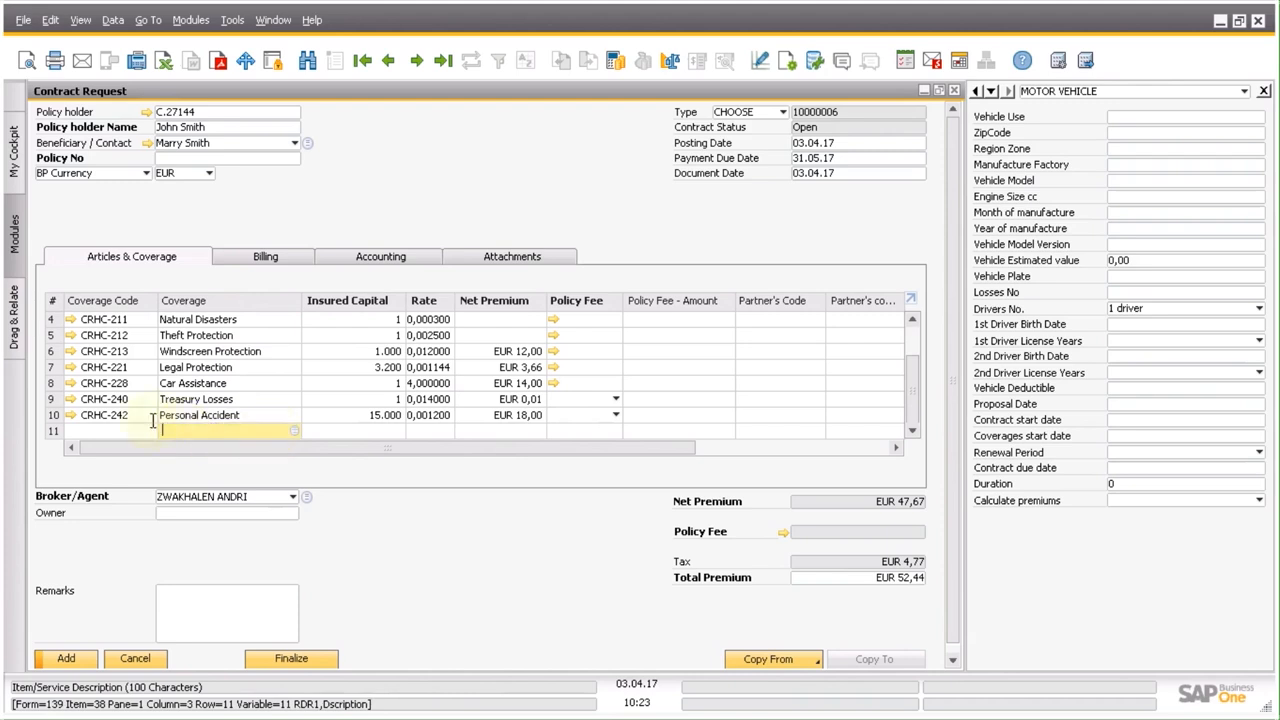
{"action": "right_click", "coordinate": [53, 400]}
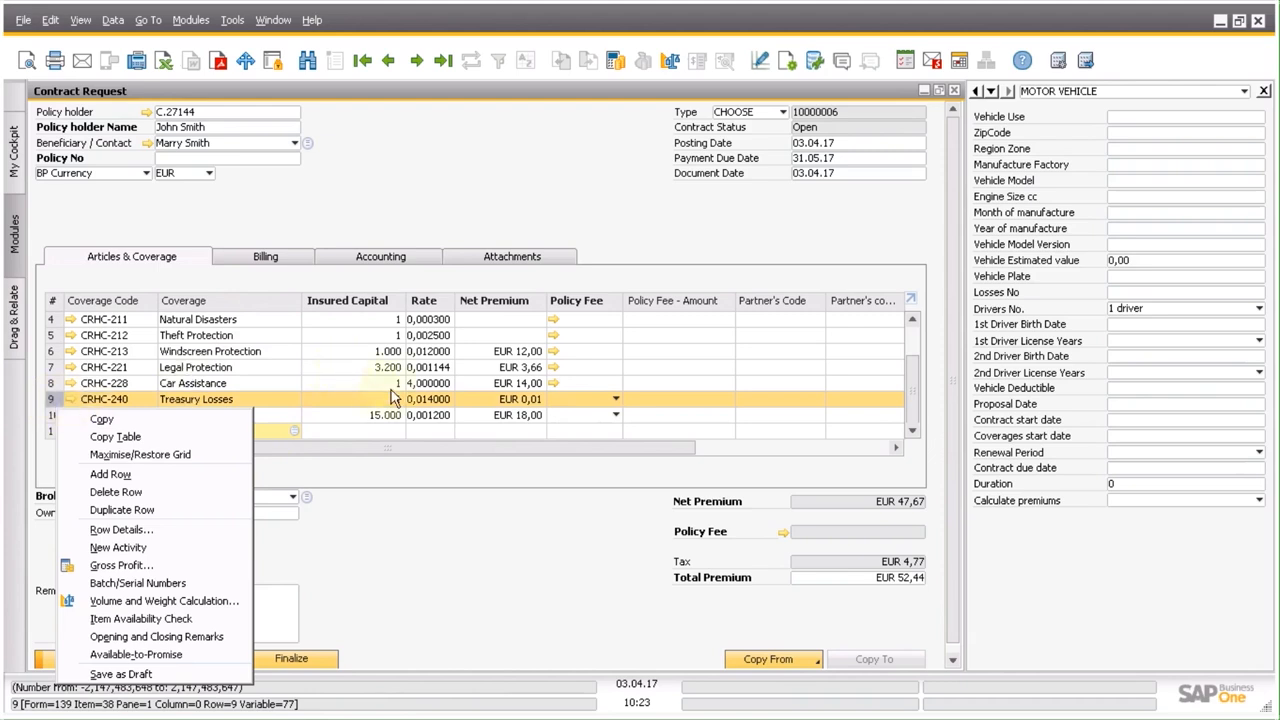
{"action": "left_click", "coordinate": [909, 333]}
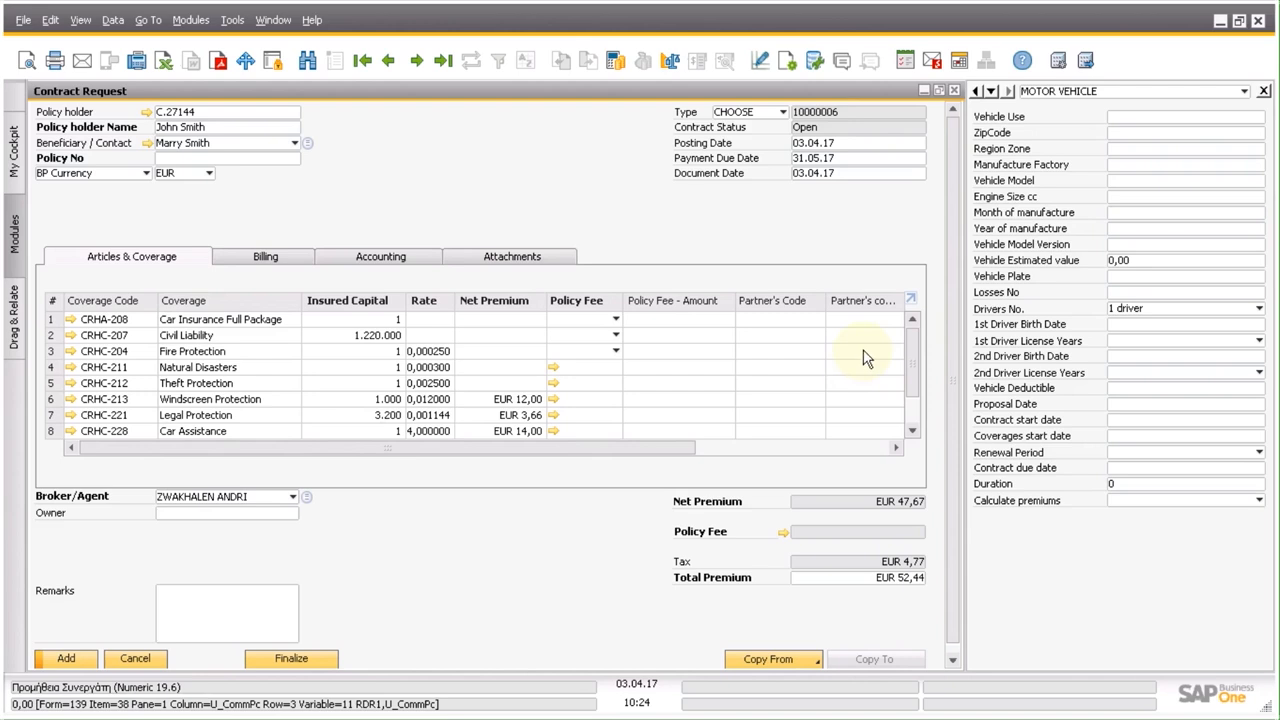
Set the vehicle use to PRIVATE USE VEHICLE from its list of values.
{"action": "left_click", "coordinate": [1245, 116]}
{"action": "left_click", "coordinate": [1260, 116]}
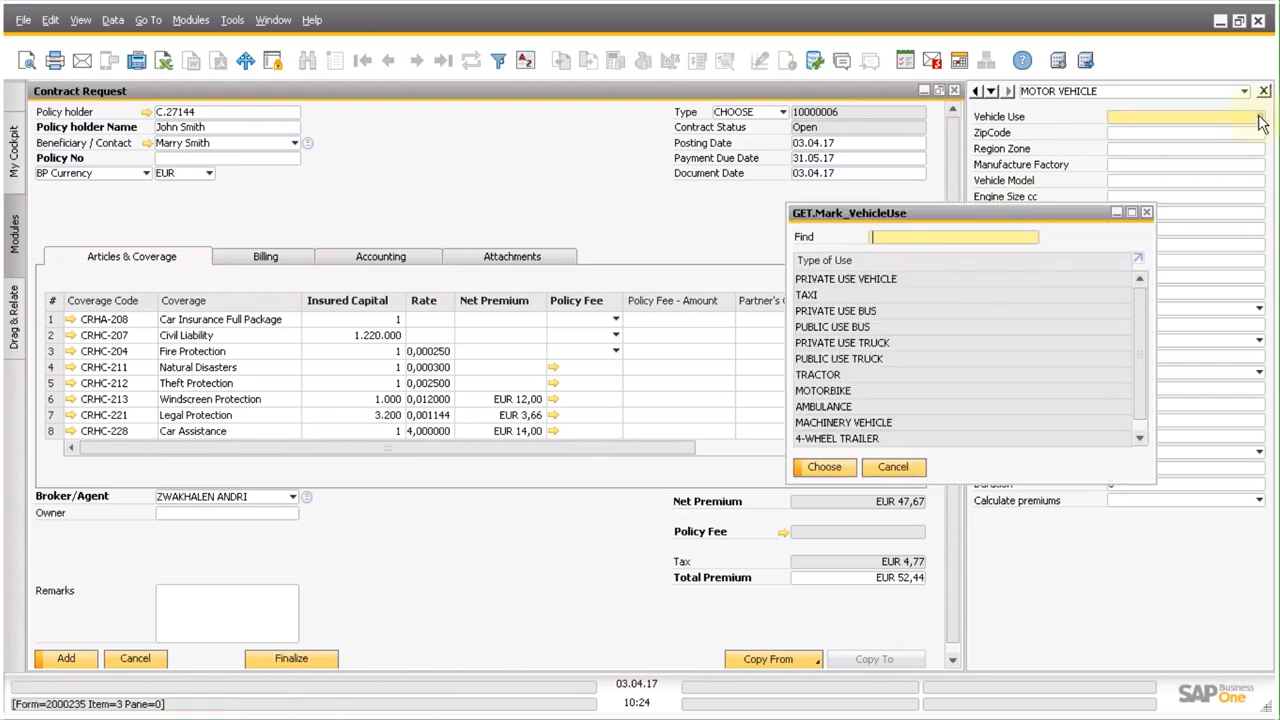
{"action": "left_click", "coordinate": [923, 282]}
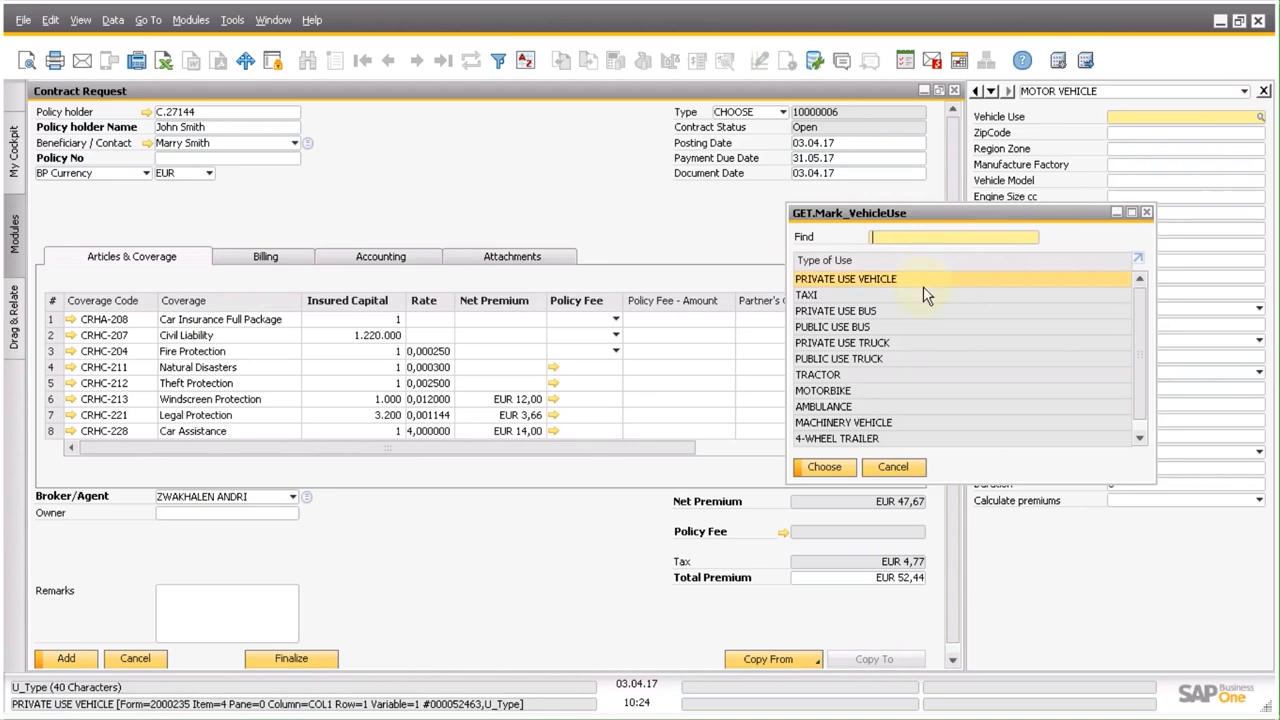
{"action": "left_click", "coordinate": [847, 467]}
Choose 10433 as the ZIP code in the motor vehicle details.
{"action": "left_click", "coordinate": [1134, 136]}
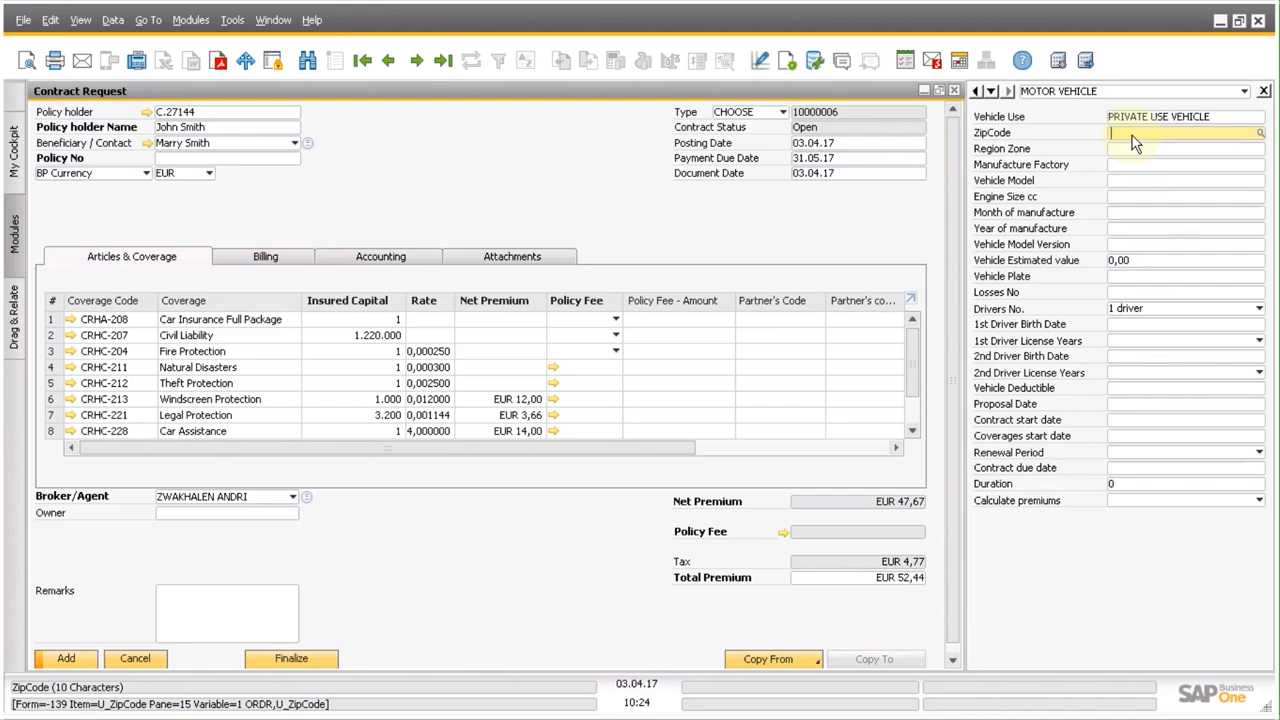
{"action": "left_click", "coordinate": [1261, 134]}
{"action": "type", "text": "104"}
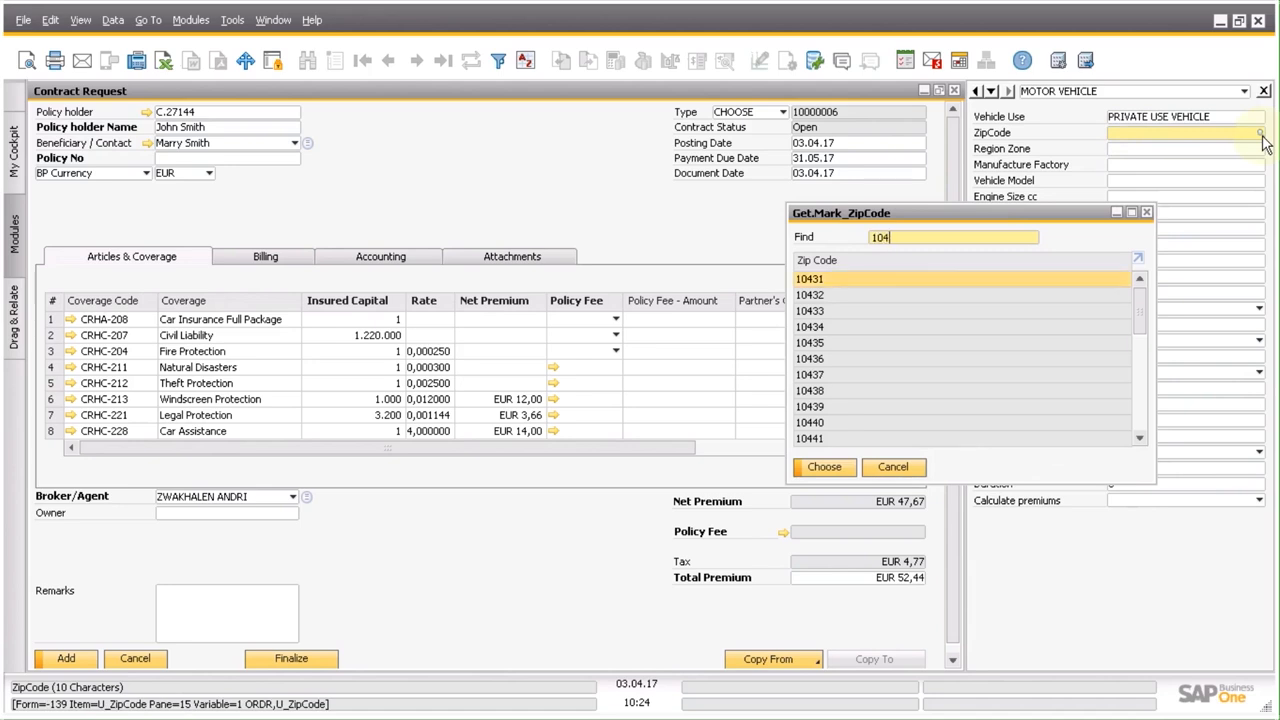
{"action": "key", "text": "Return"}
{"action": "key", "text": "Tab"}
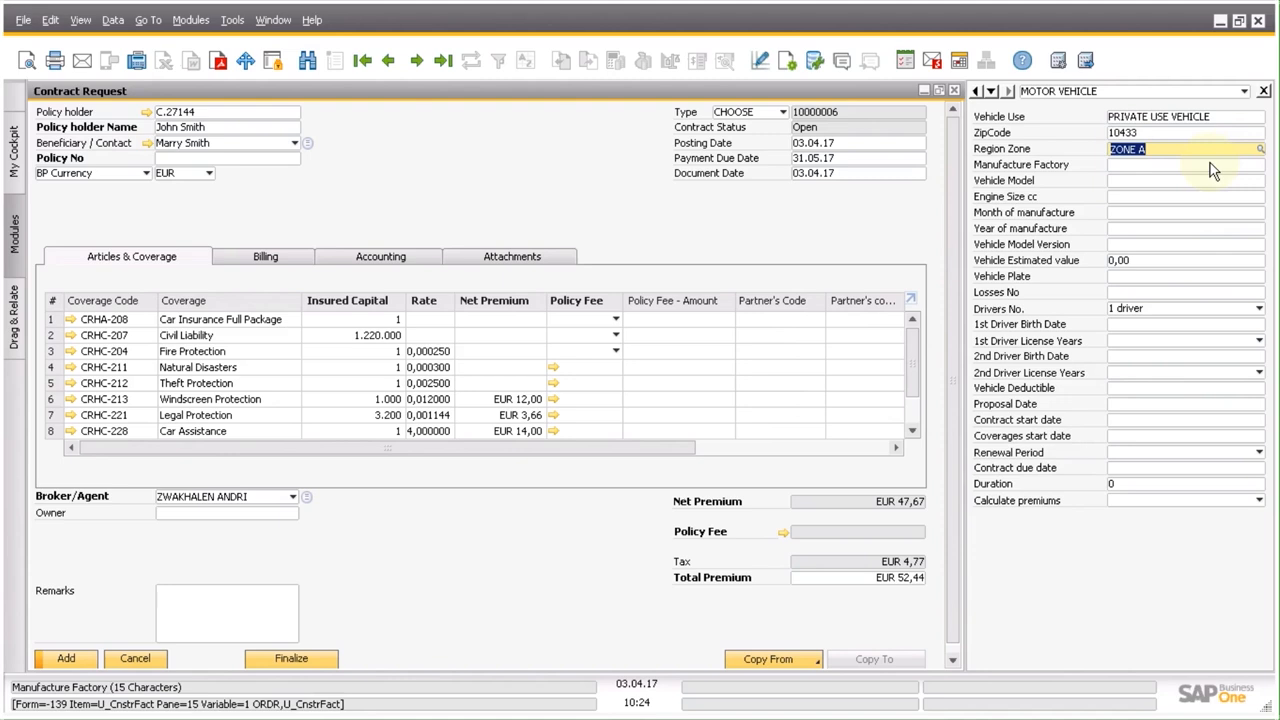
Set the manufacturer to HYUNDAI and the vehicle model to i20 from their lists of values.
{"action": "left_click", "coordinate": [1209, 164]}
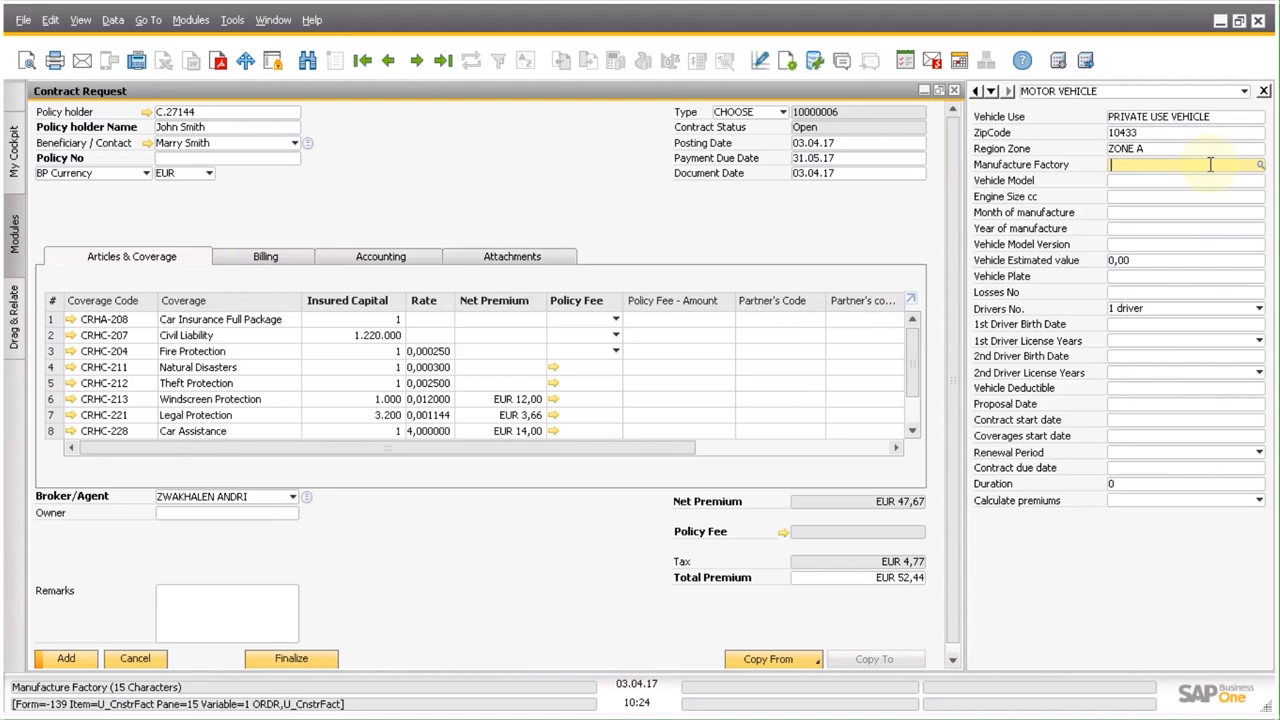
{"action": "left_click", "coordinate": [1260, 166]}
{"action": "type", "text": "Hyu"}
{"action": "key", "text": "Return"}
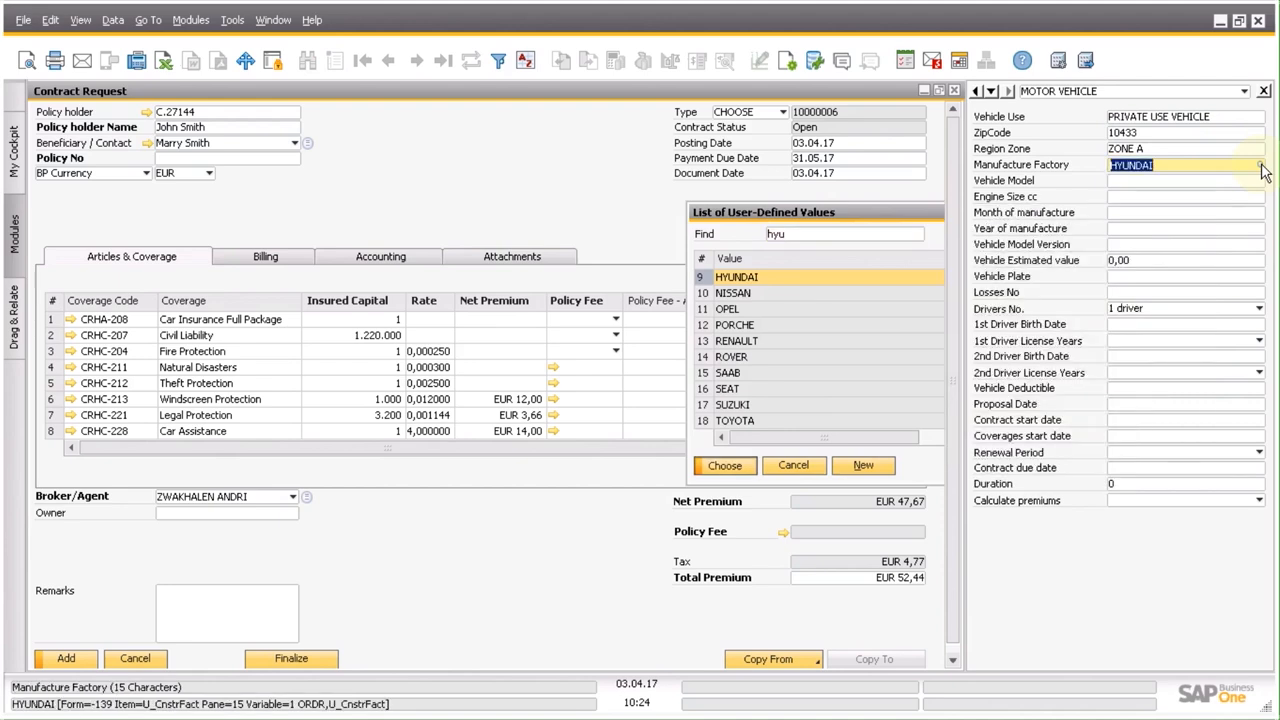
{"action": "left_click", "coordinate": [1261, 182]}
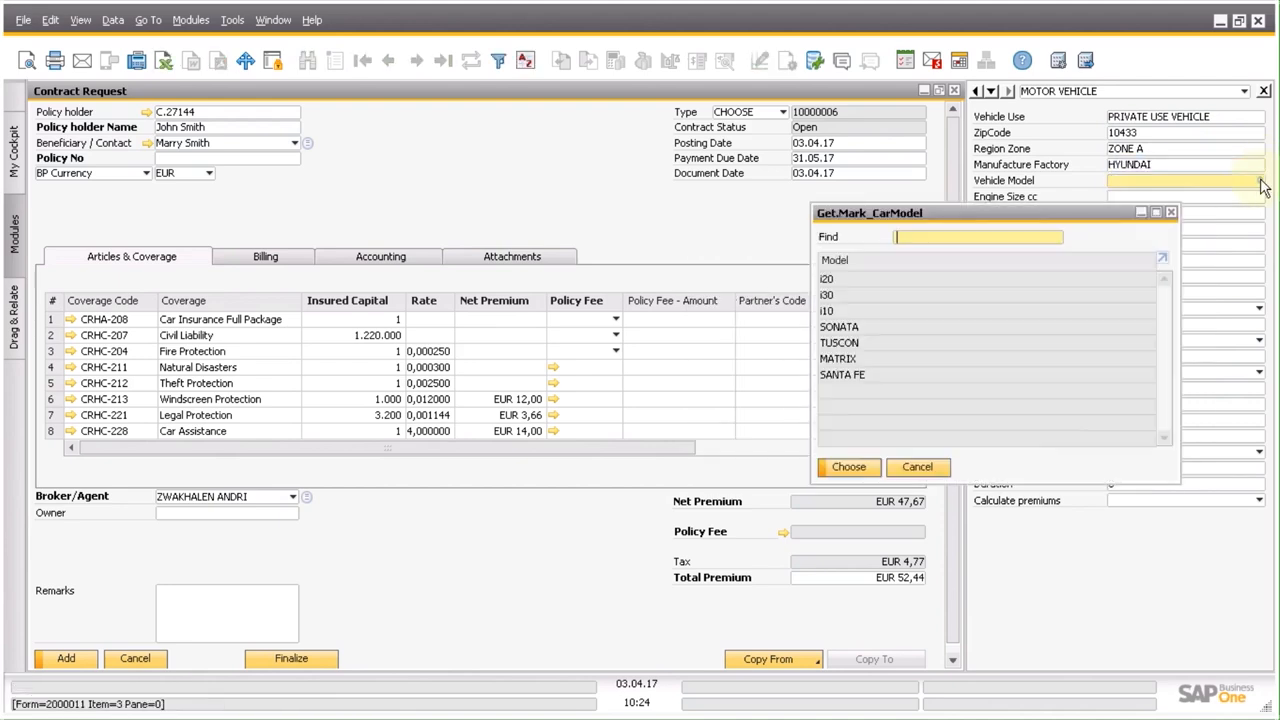
{"action": "type", "text": "c"}
{"action": "key", "text": "BackSpace"}
{"action": "type", "text": "i20"}
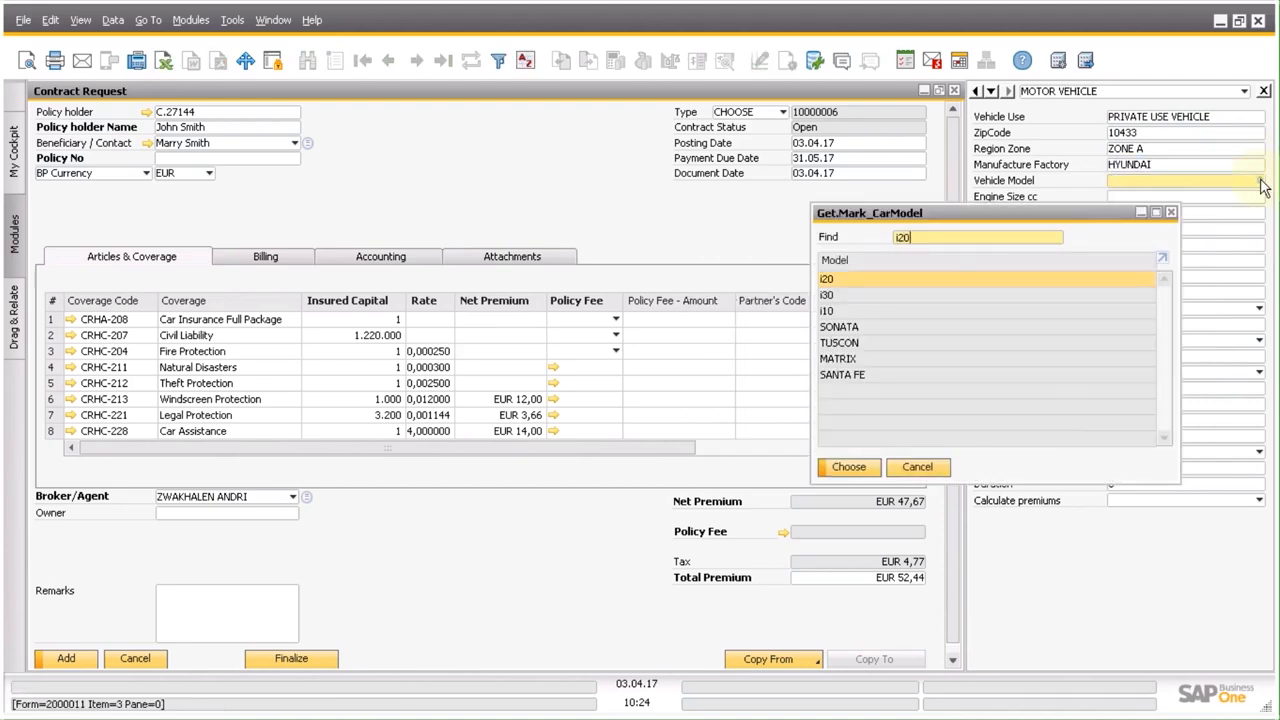
{"action": "key", "text": "Return"}
Enter an engine size of 1400 cc and a manufacture date of month 05, year 2016.
{"action": "left_click", "coordinate": [1256, 198]}
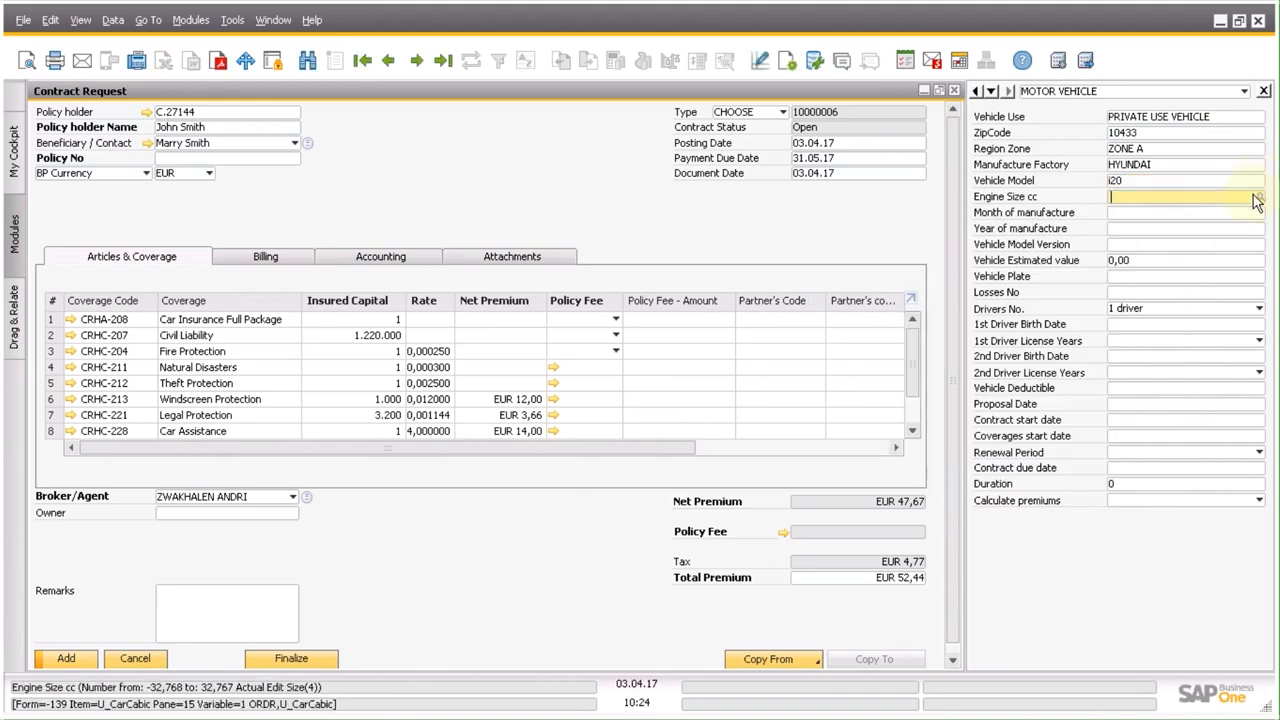
{"action": "type", "text": "1400"}
{"action": "left_click", "coordinate": [1238, 213]}
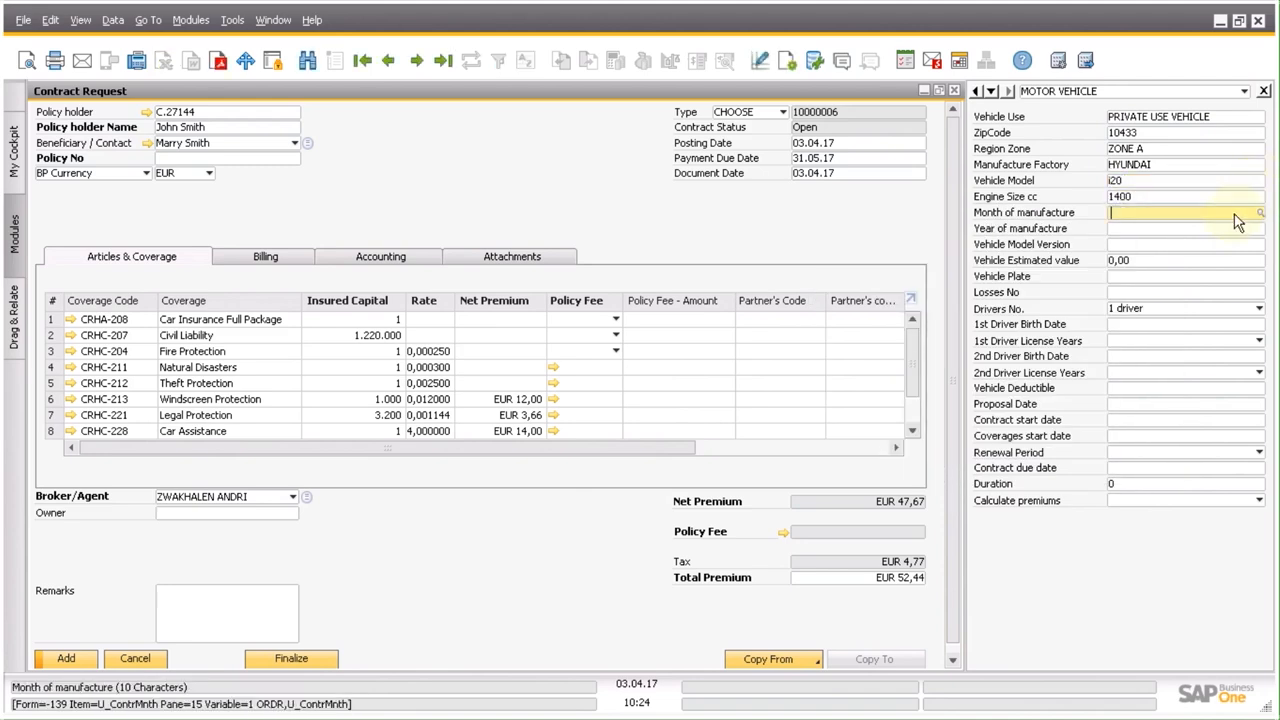
{"action": "type", "text": "05"}
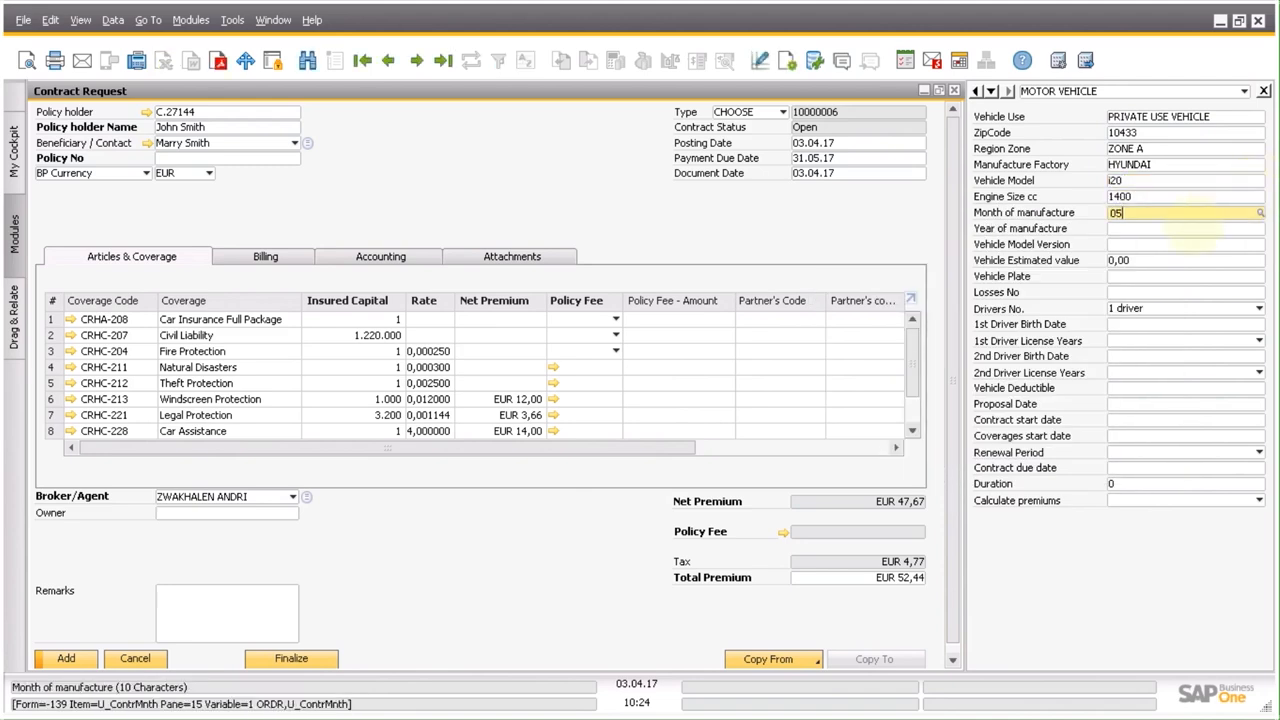
{"action": "left_click", "coordinate": [1190, 231]}
{"action": "type", "text": "2016"}
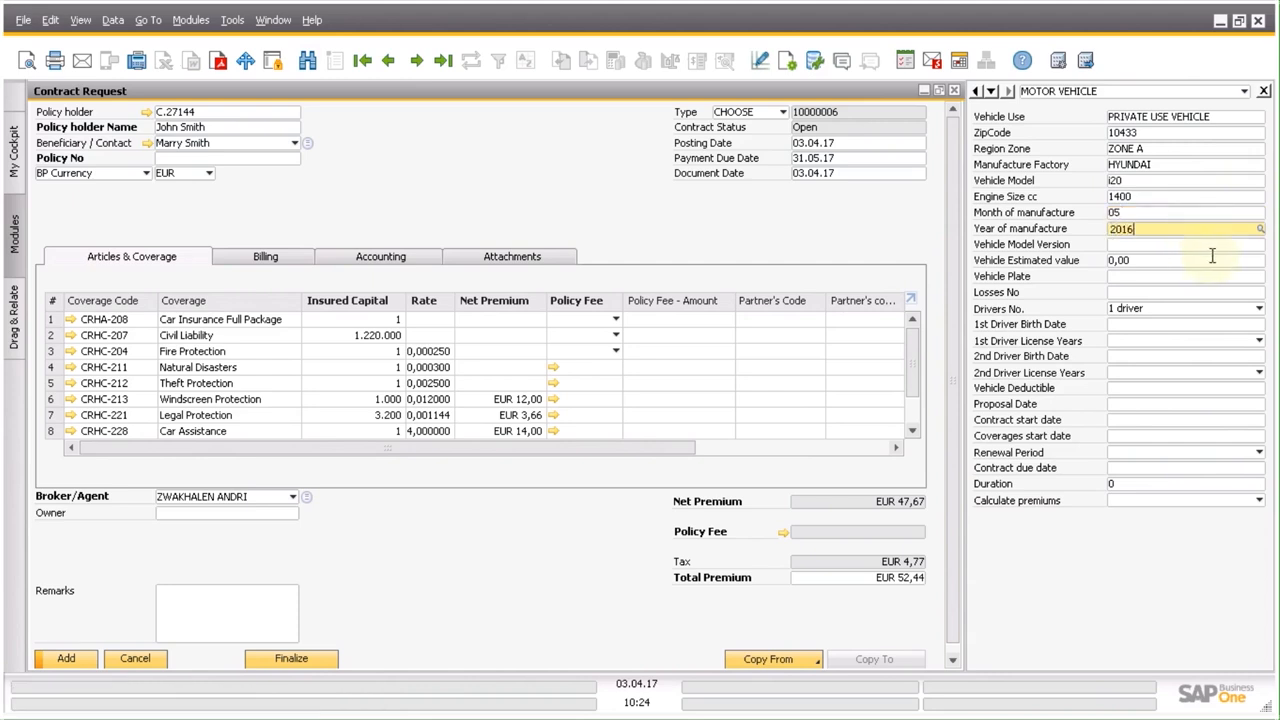
Choose i20 1.4 CRDi (L) Go! as the vehicle model version and apply it.
{"action": "left_click", "coordinate": [1256, 248]}
{"action": "left_click", "coordinate": [1258, 247]}
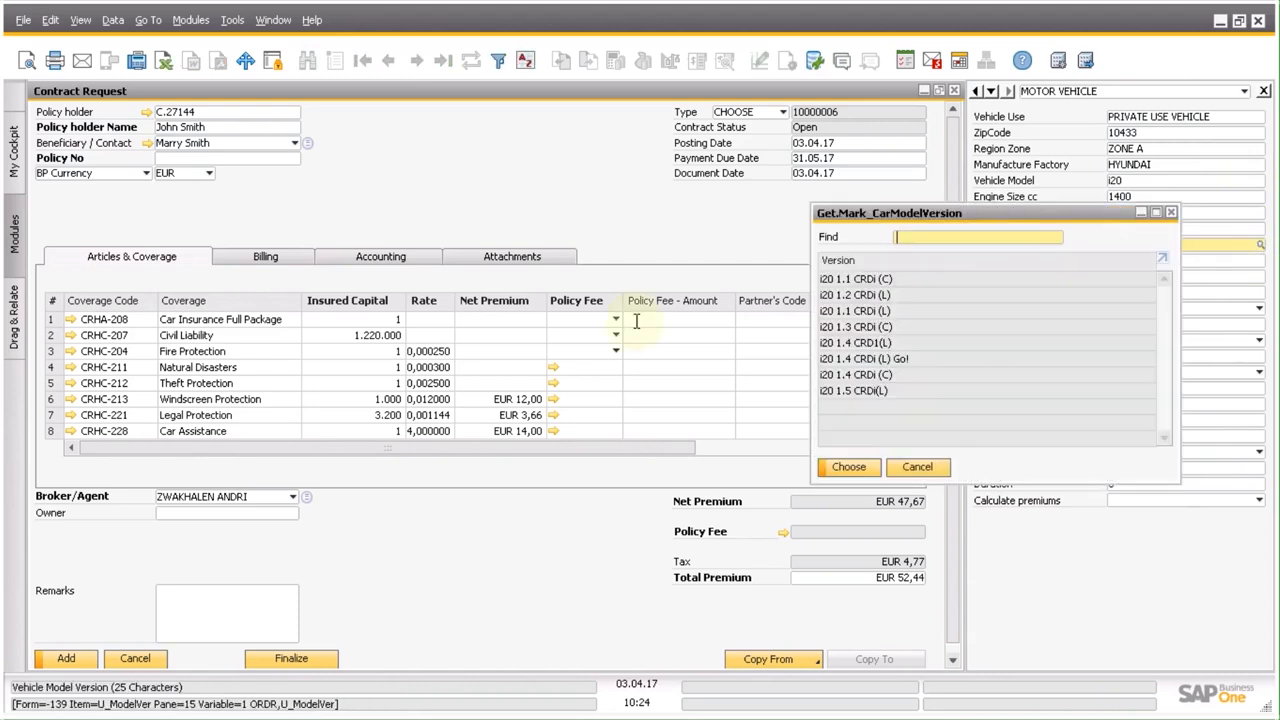
{"action": "left_click", "coordinate": [870, 358]}
{"action": "left_click", "coordinate": [852, 468]}
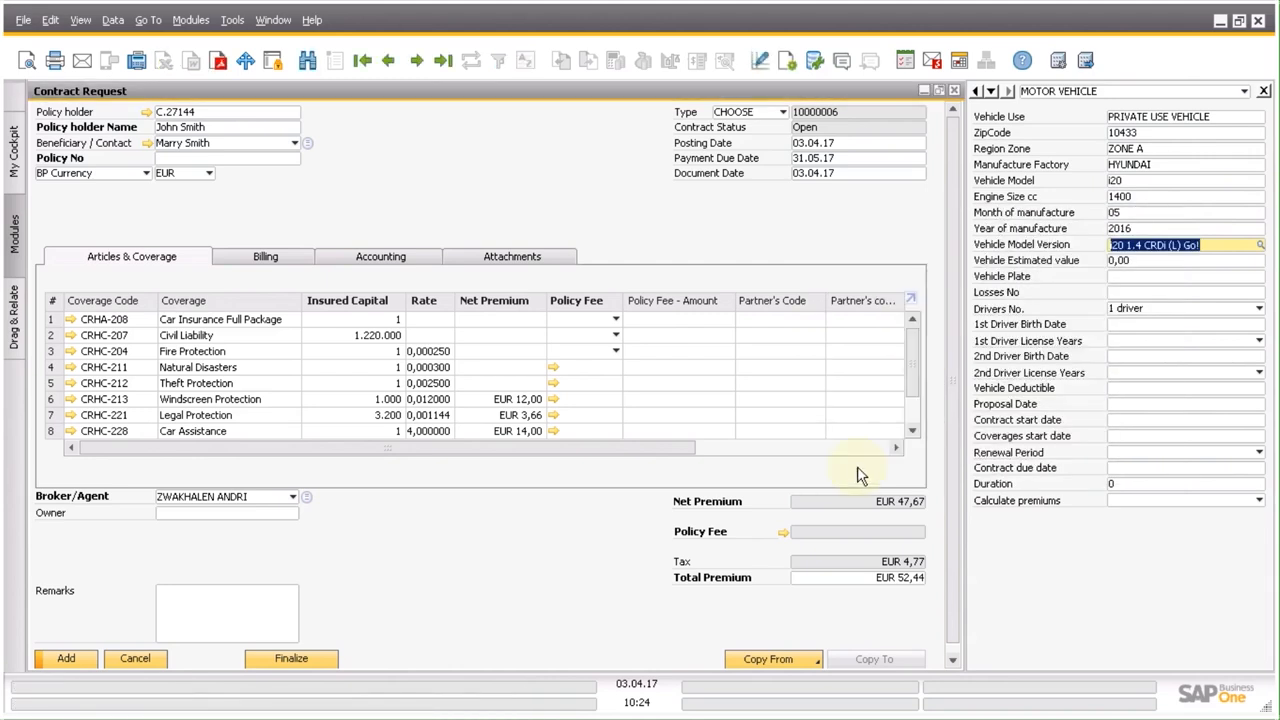
{"action": "left_click", "coordinate": [1147, 292]}
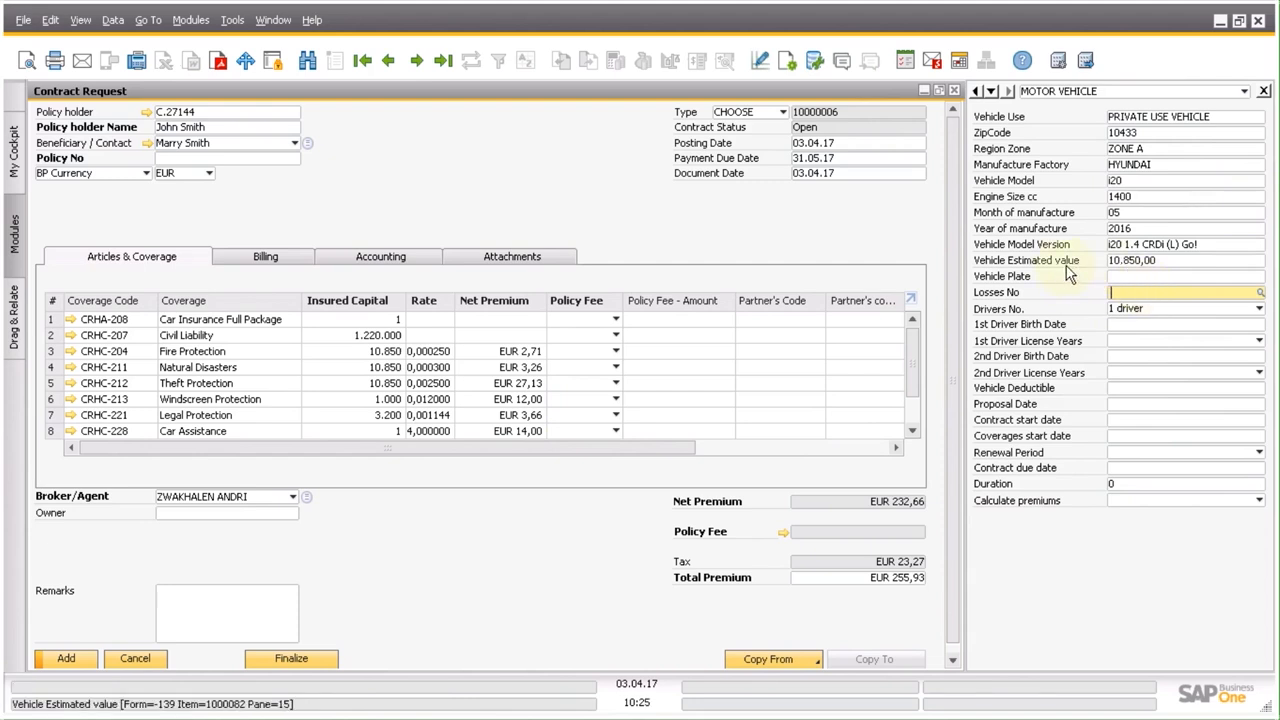
Enter XXX 9999 as the vehicle plate.
{"action": "left_click", "coordinate": [1128, 279]}
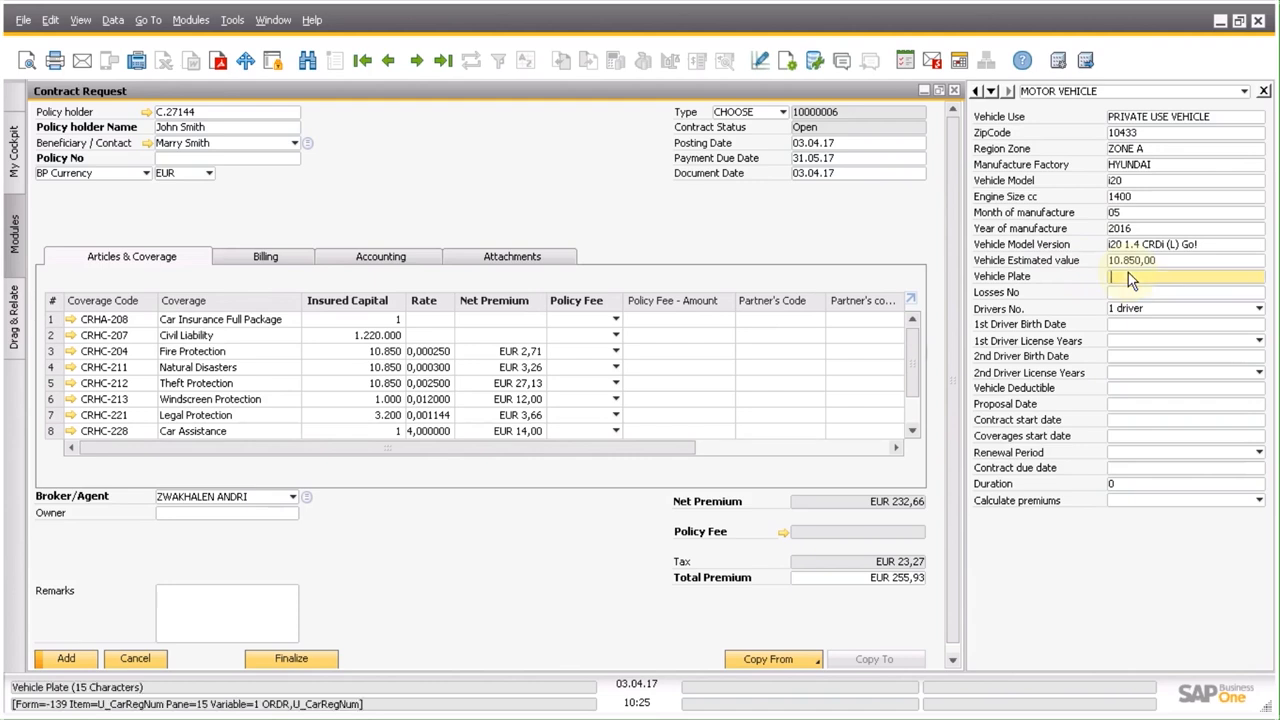
{"action": "type", "text": "XXX 9999"}
Set the number of losses to None and the number of drivers to 2 drivers.
{"action": "left_click", "coordinate": [1229, 293]}
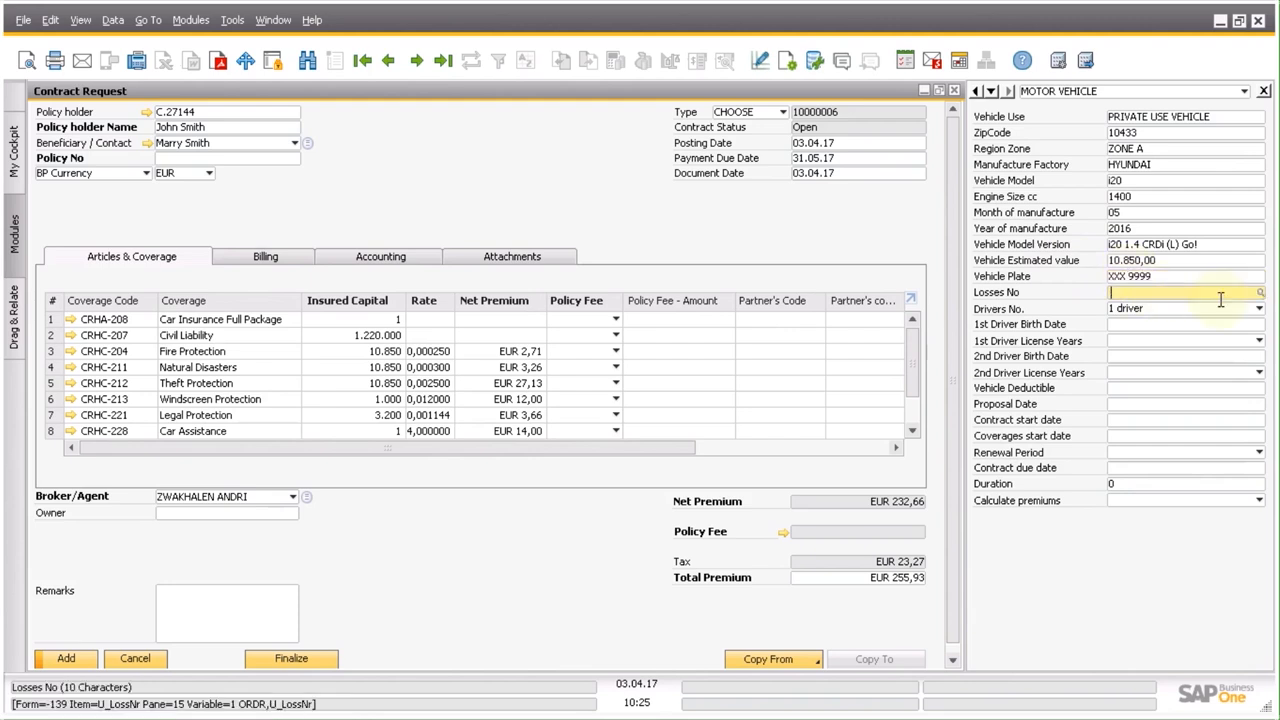
{"action": "left_click", "coordinate": [1261, 294]}
{"action": "type", "text": "NO"}
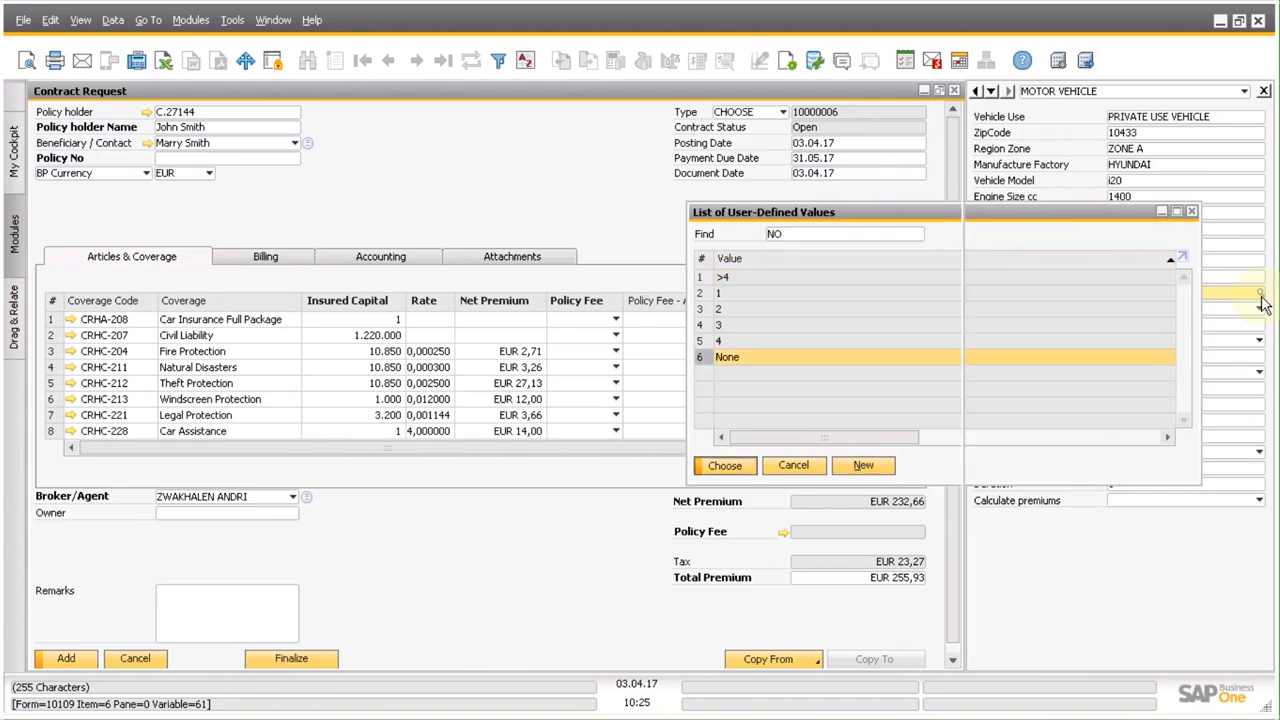
{"action": "key", "text": "Return"}
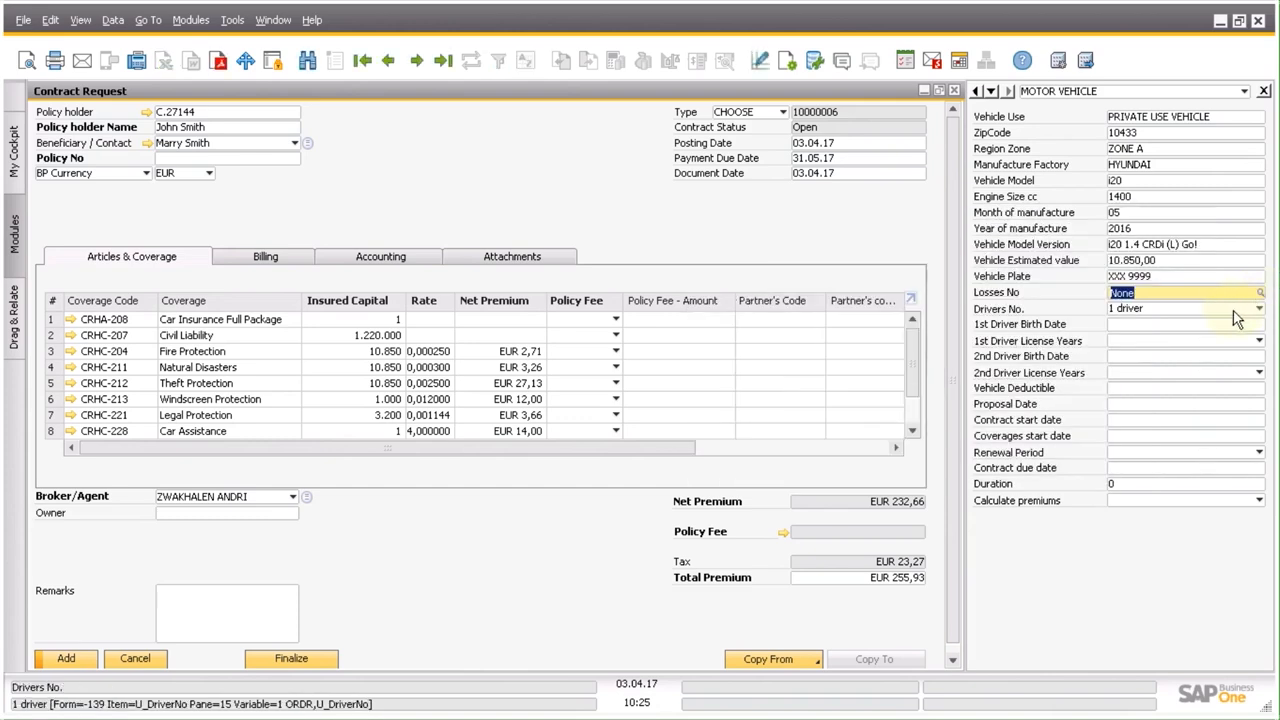
{"action": "left_click", "coordinate": [1233, 310]}
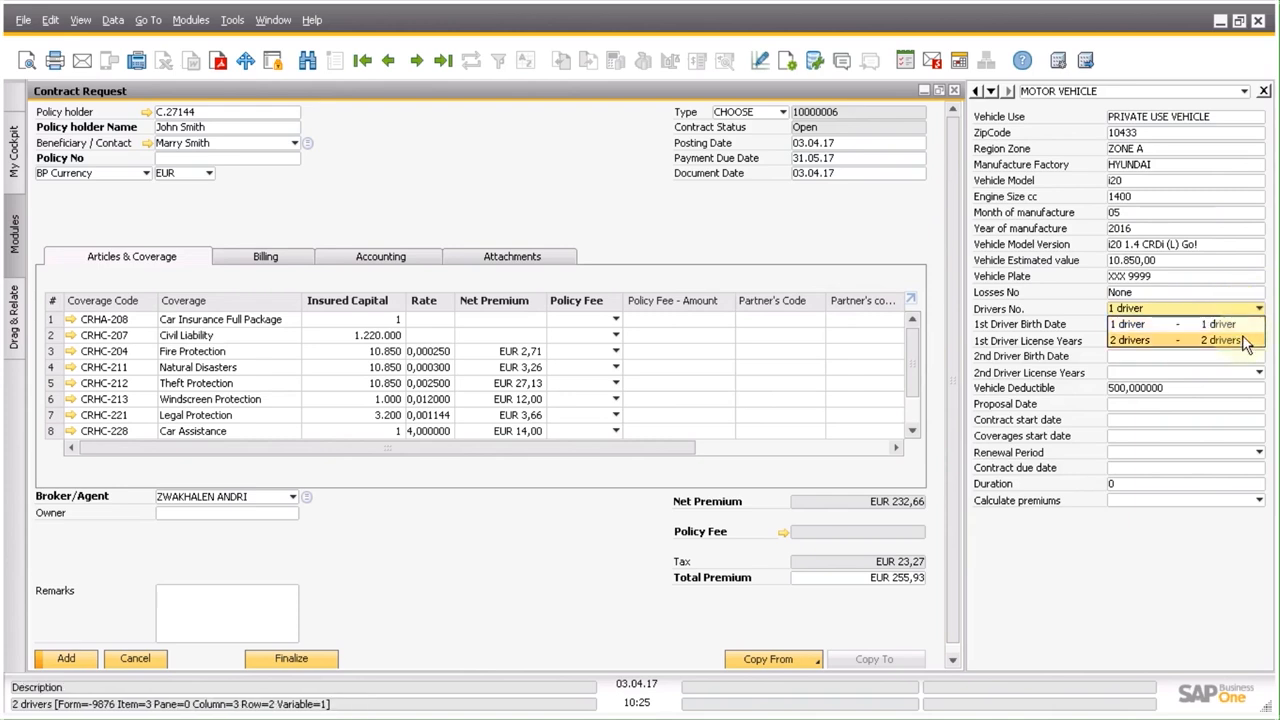
{"action": "left_click", "coordinate": [1245, 343]}
Enter the first driver's birth date and set the first driver's license years to Above 10 years.
{"action": "left_click", "coordinate": [1236, 327]}
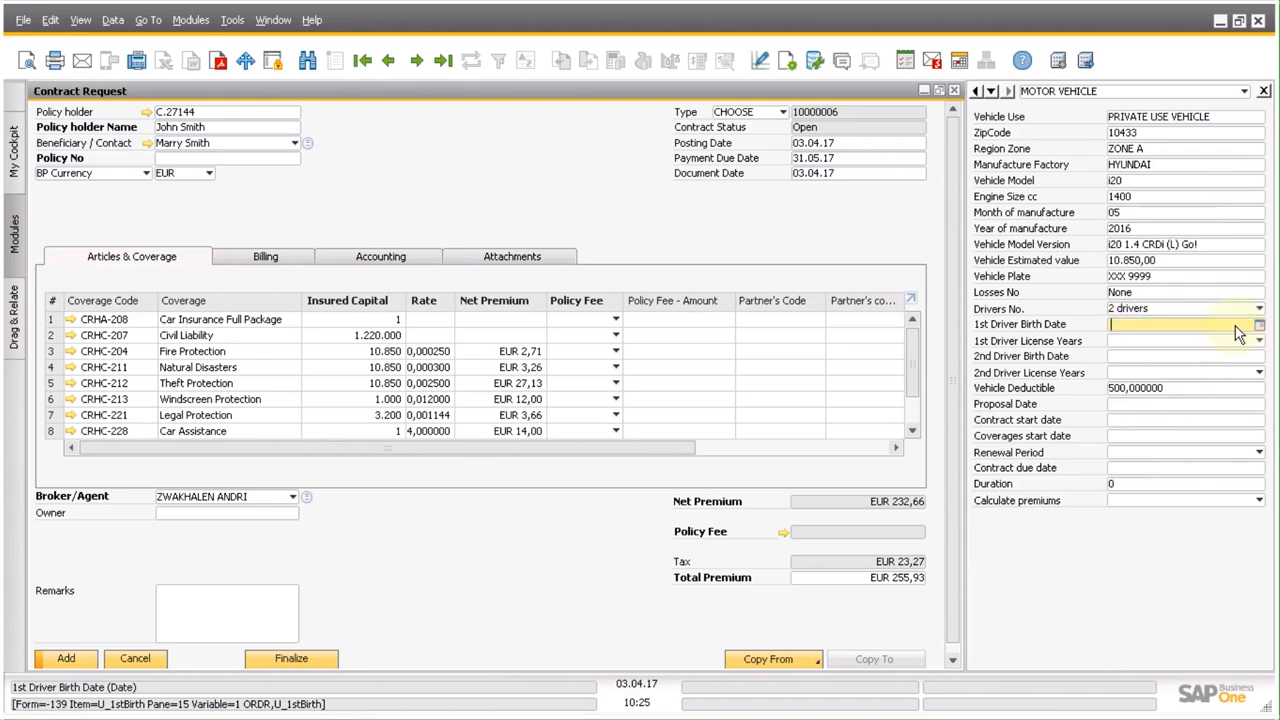
{"action": "type", "text": "250969"}
{"action": "left_click", "coordinate": [1196, 341]}
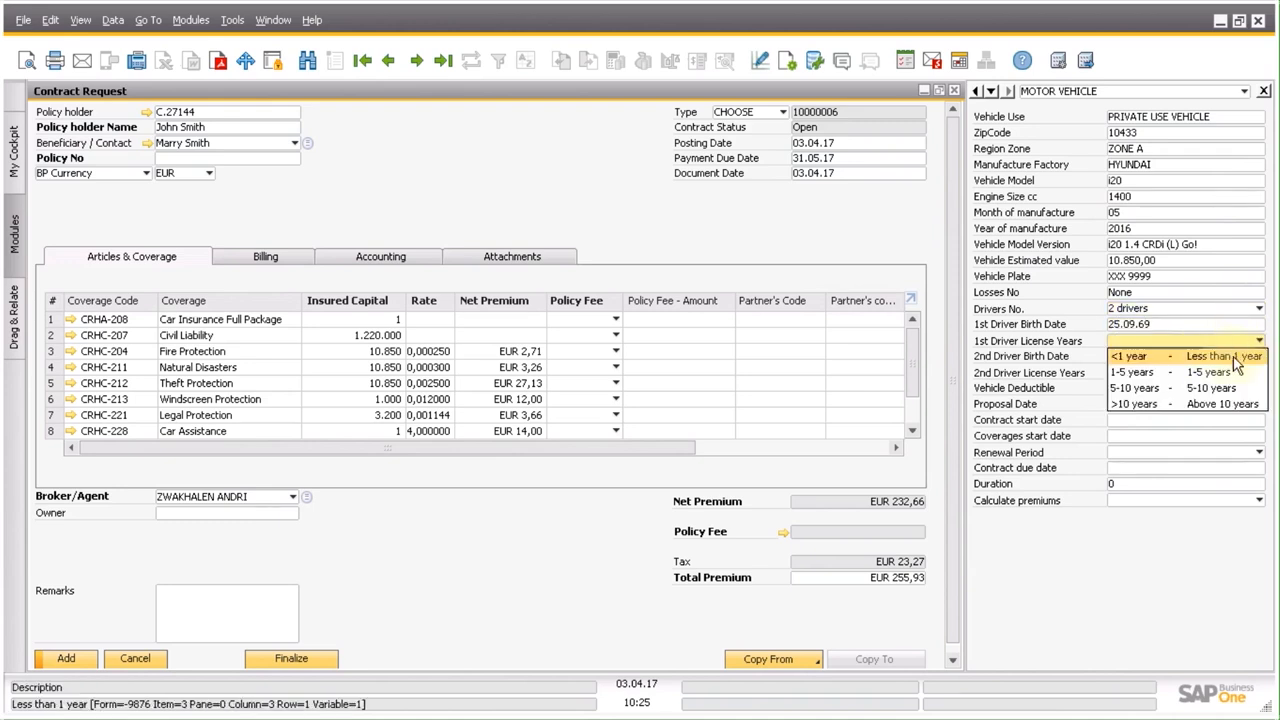
{"action": "left_click", "coordinate": [1230, 404]}
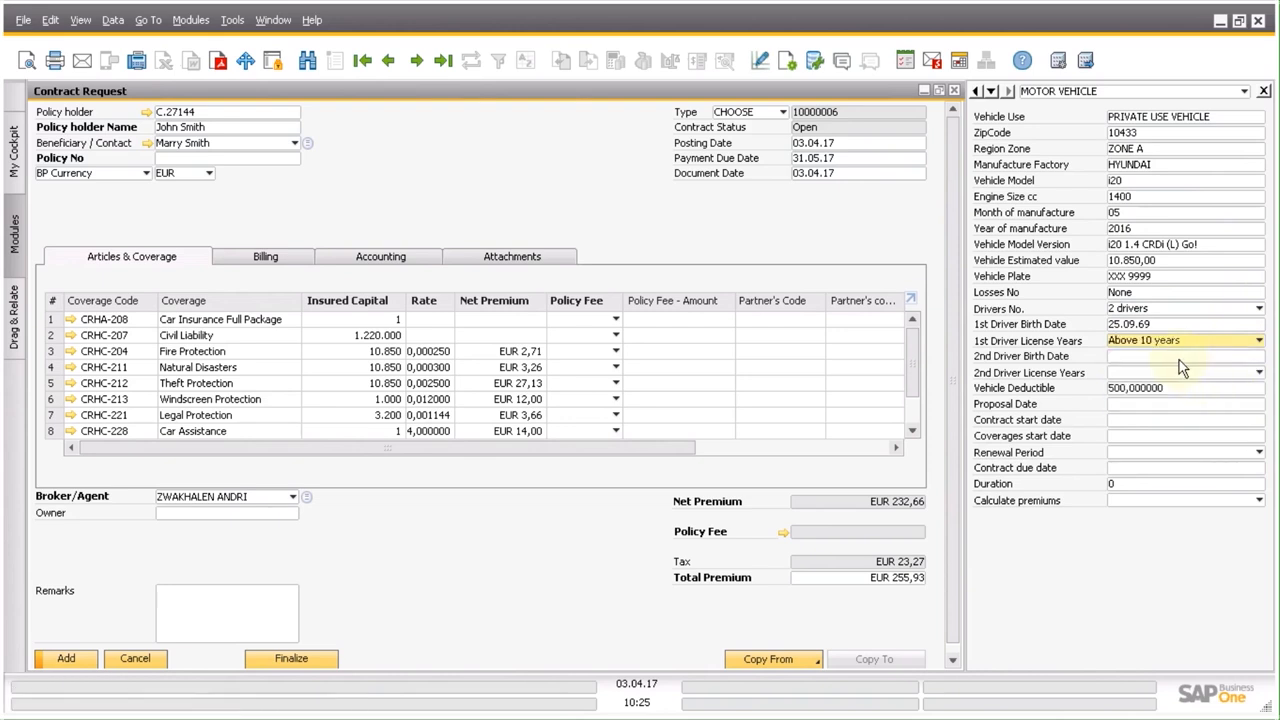
Enter the second driver's birth date and set the second driver's license years to Less than 1 year.
{"action": "left_click", "coordinate": [1197, 357]}
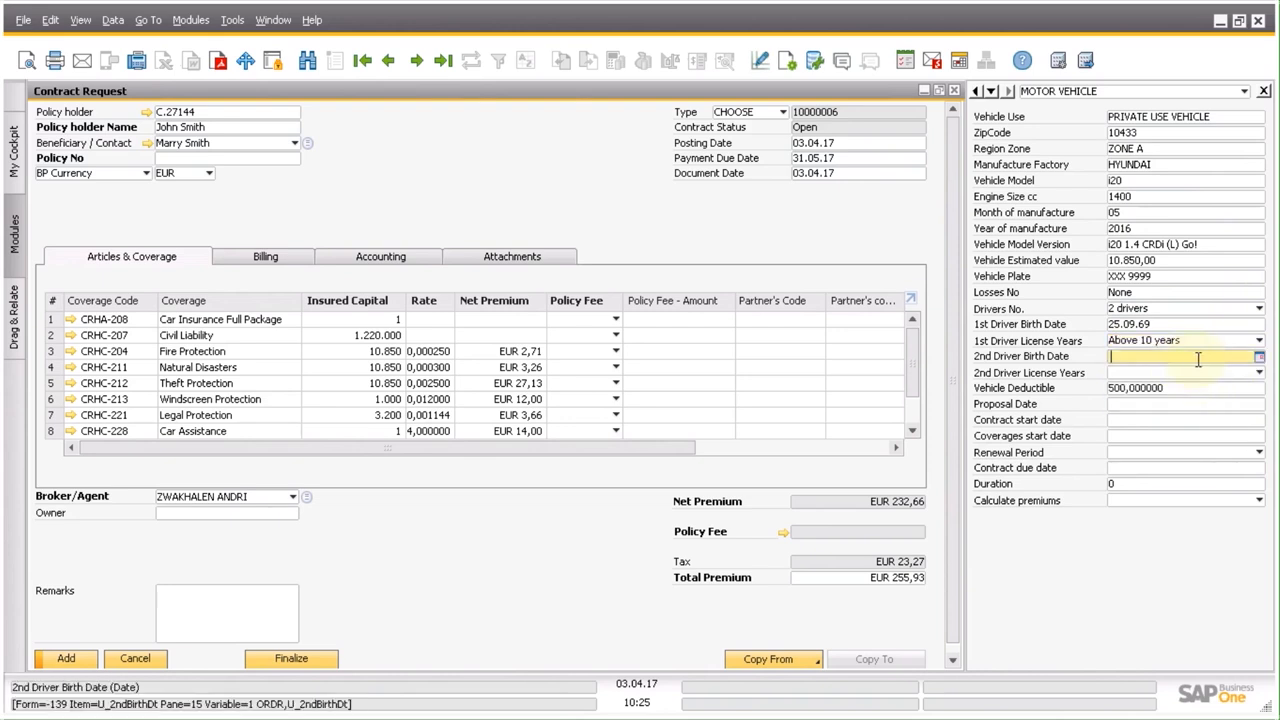
{"action": "type", "text": "3"}
{"action": "type", "text": "98"}
{"action": "left_click", "coordinate": [1190, 372]}
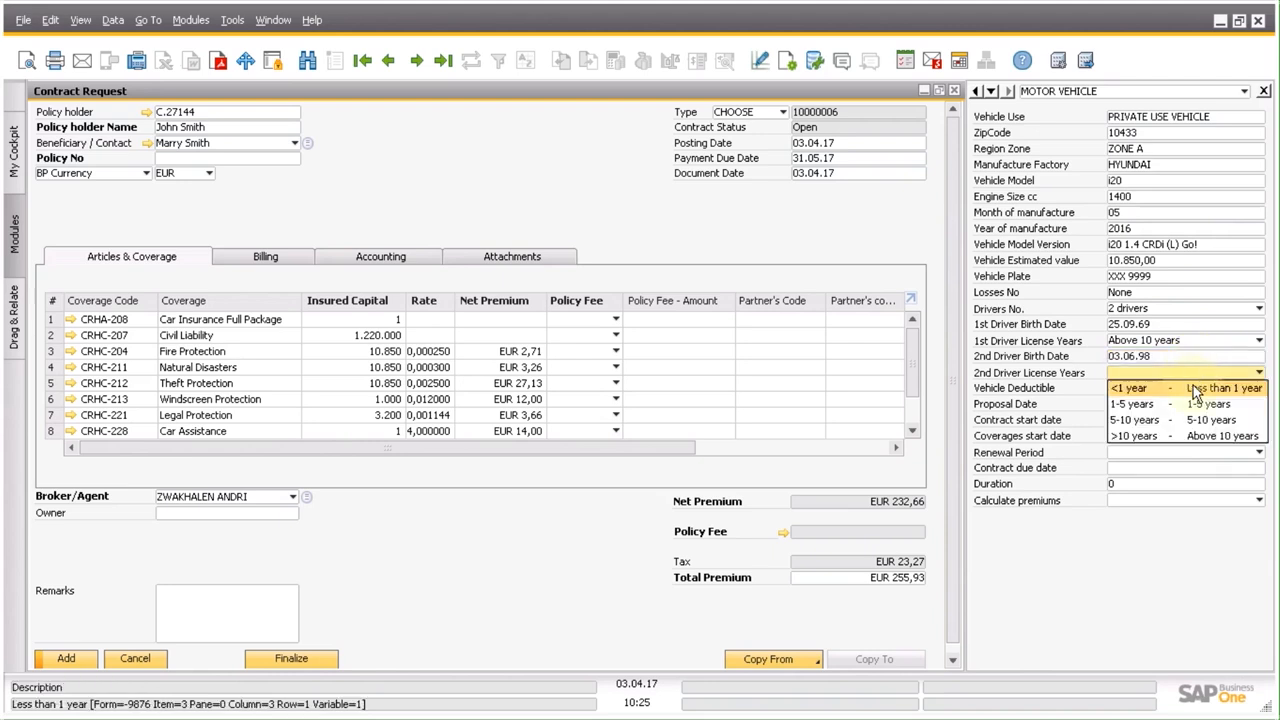
{"action": "left_click", "coordinate": [1193, 388]}
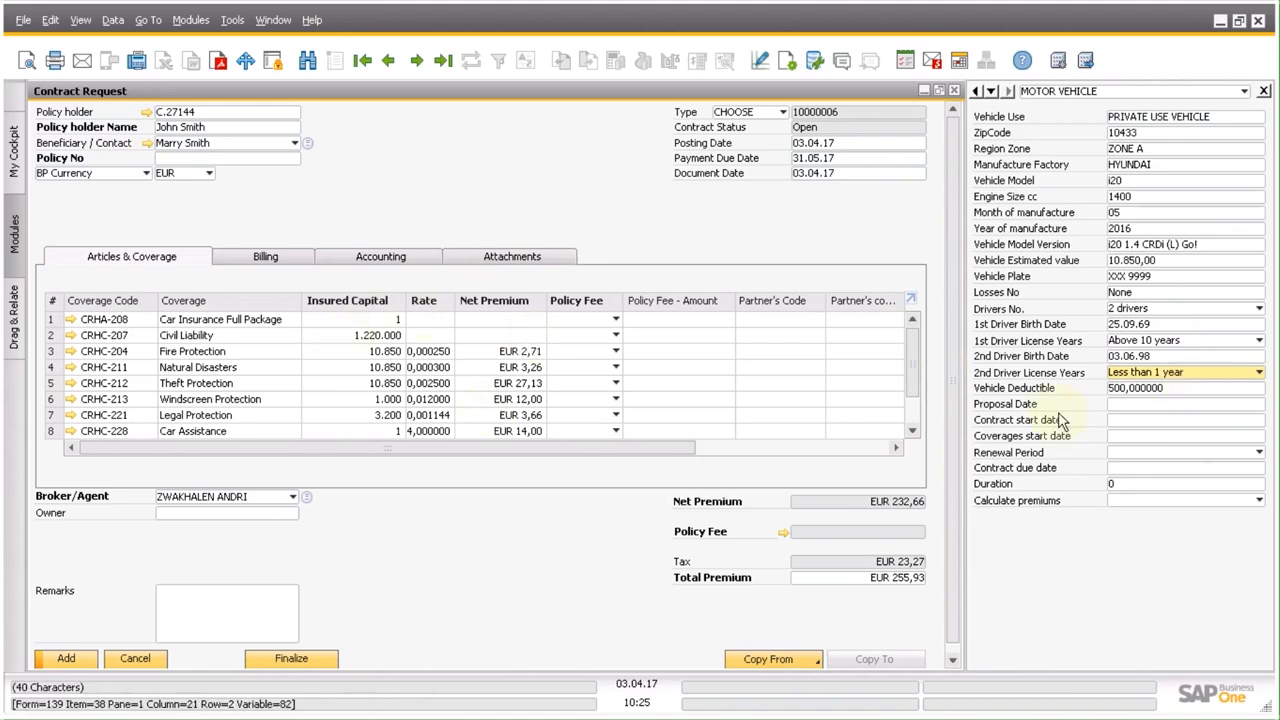
Set the proposal date, contract start date and coverages start date all to 03.04.17.
{"action": "left_click", "coordinate": [1137, 390]}
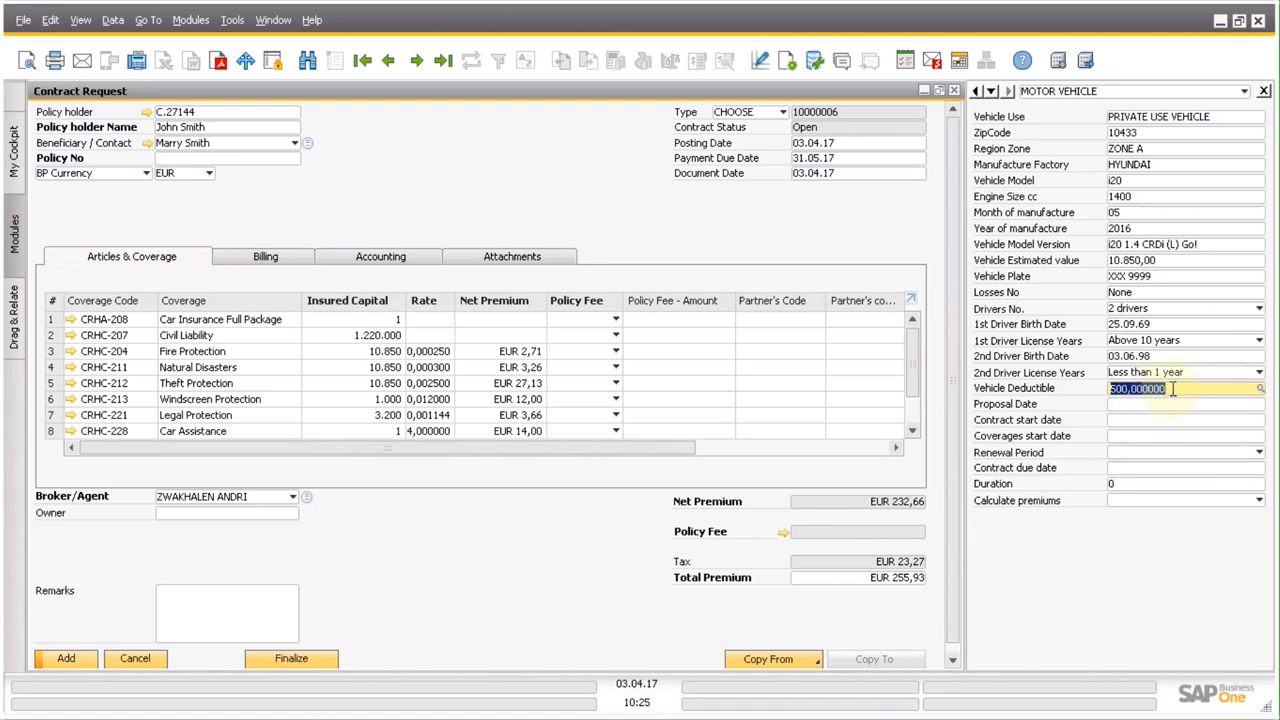
{"action": "left_click", "coordinate": [1172, 389]}
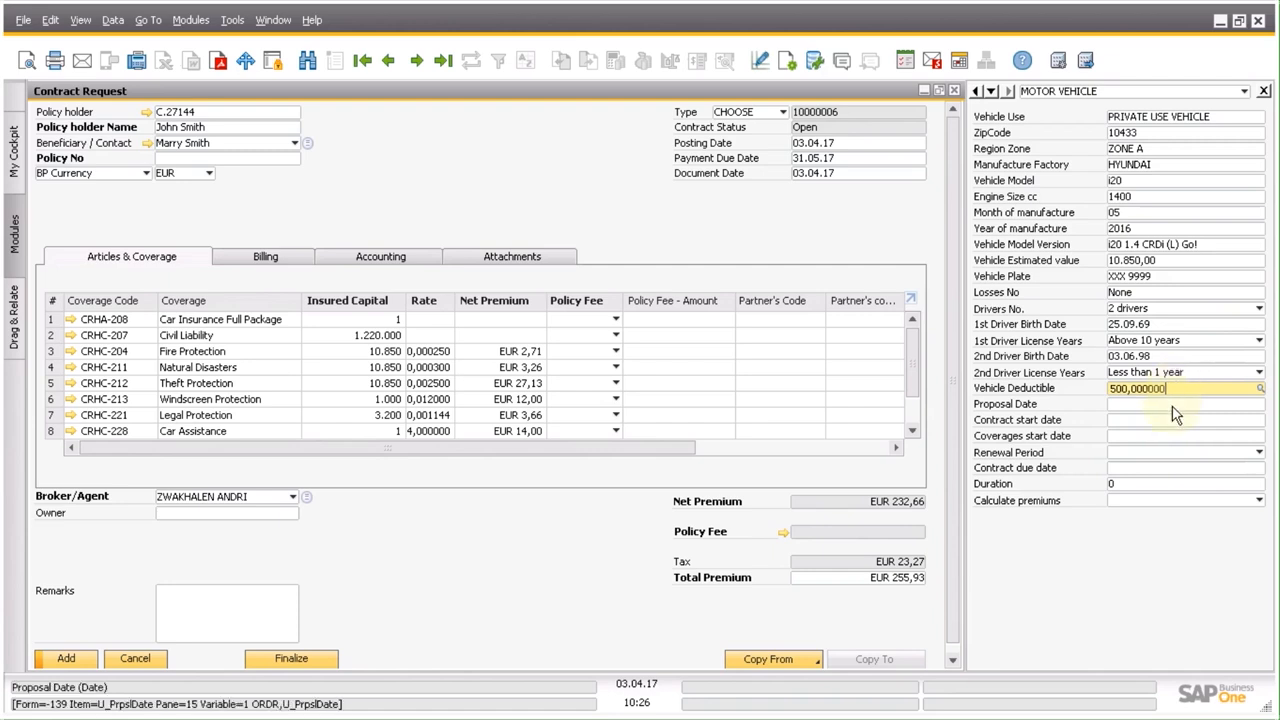
{"action": "left_click", "coordinate": [1176, 412]}
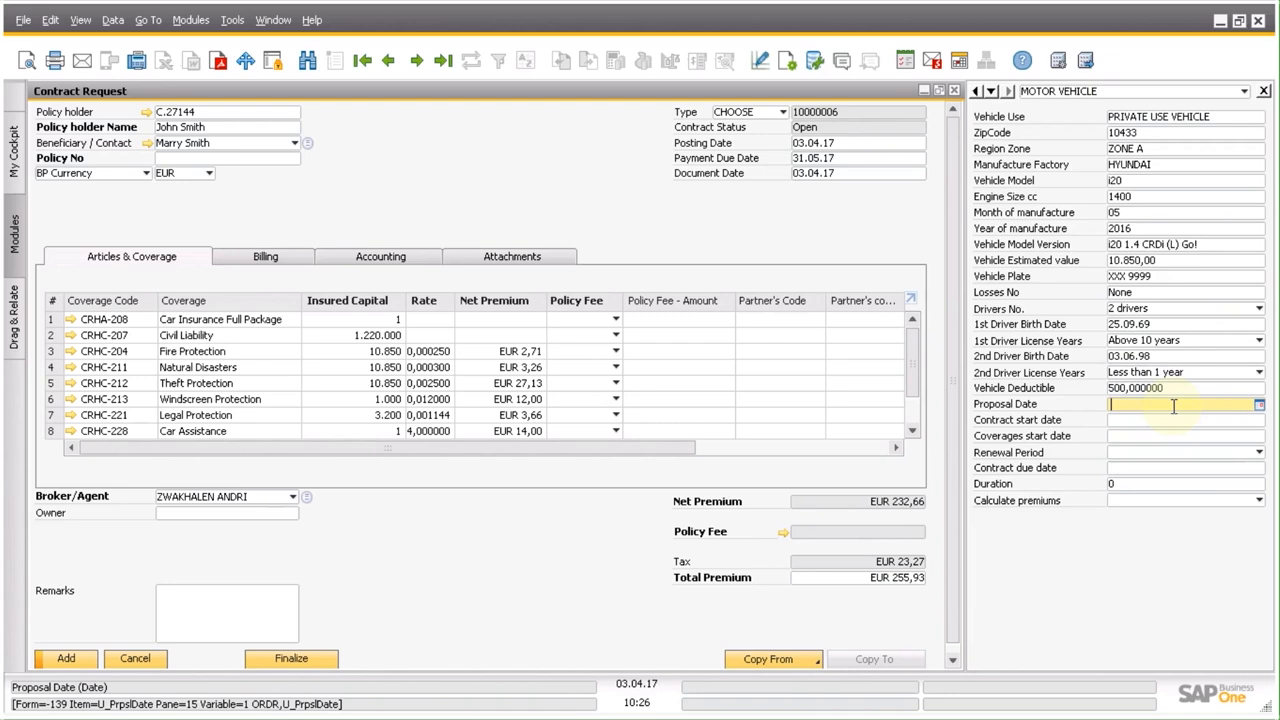
{"action": "type", "text": "03.04.17"}
{"action": "key", "text": "Tab"}
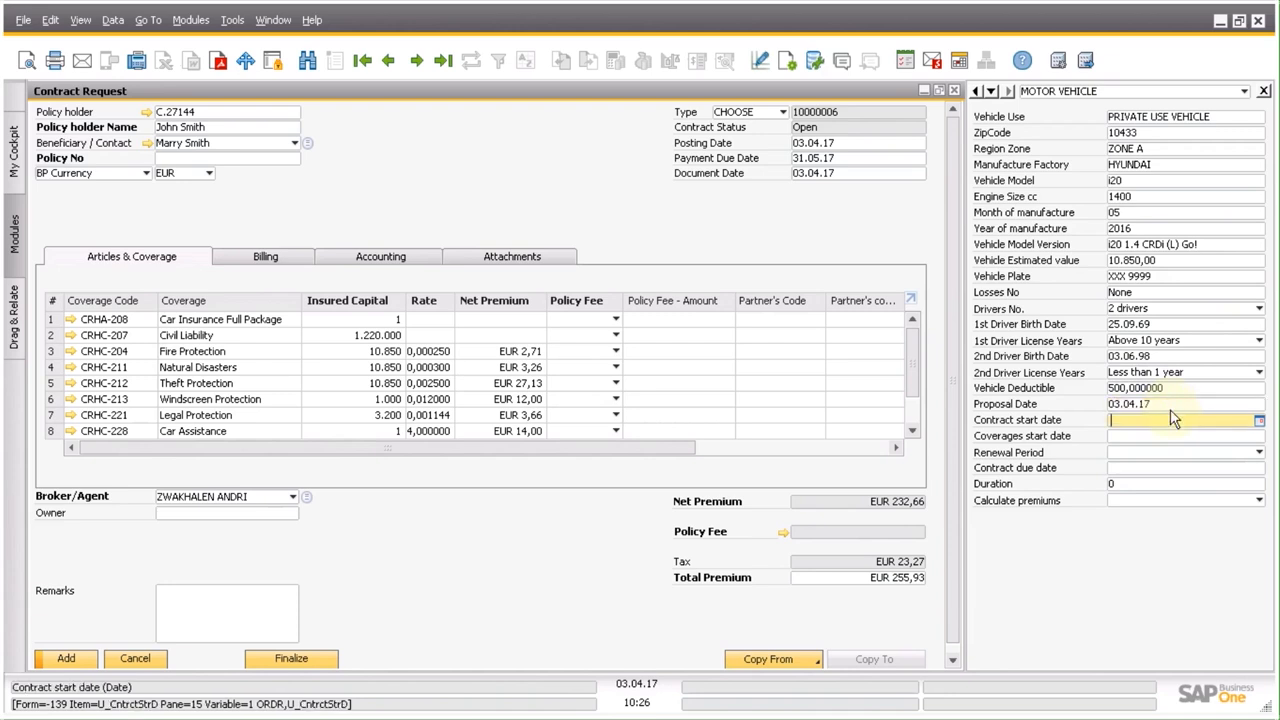
{"action": "type", "text": "03.04.17"}
{"action": "key", "text": "Tab"}
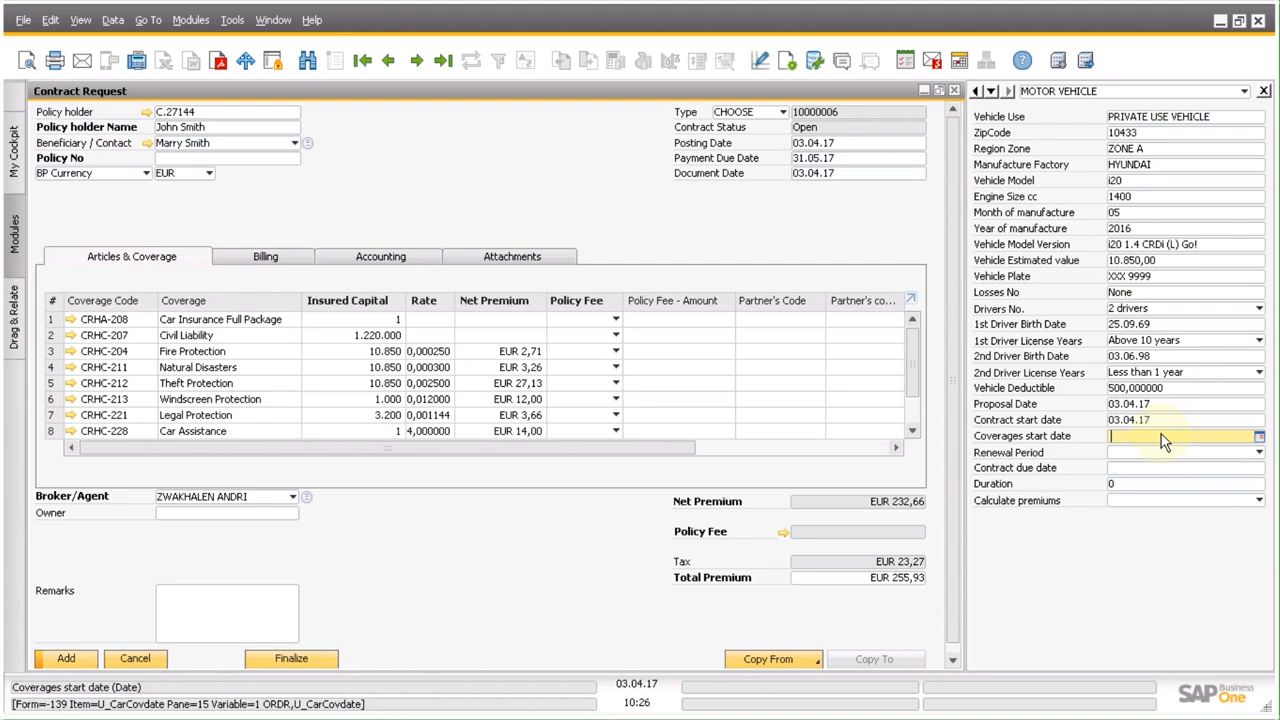
{"action": "type", "text": "03.04.17"}
{"action": "key", "text": "Tab"}
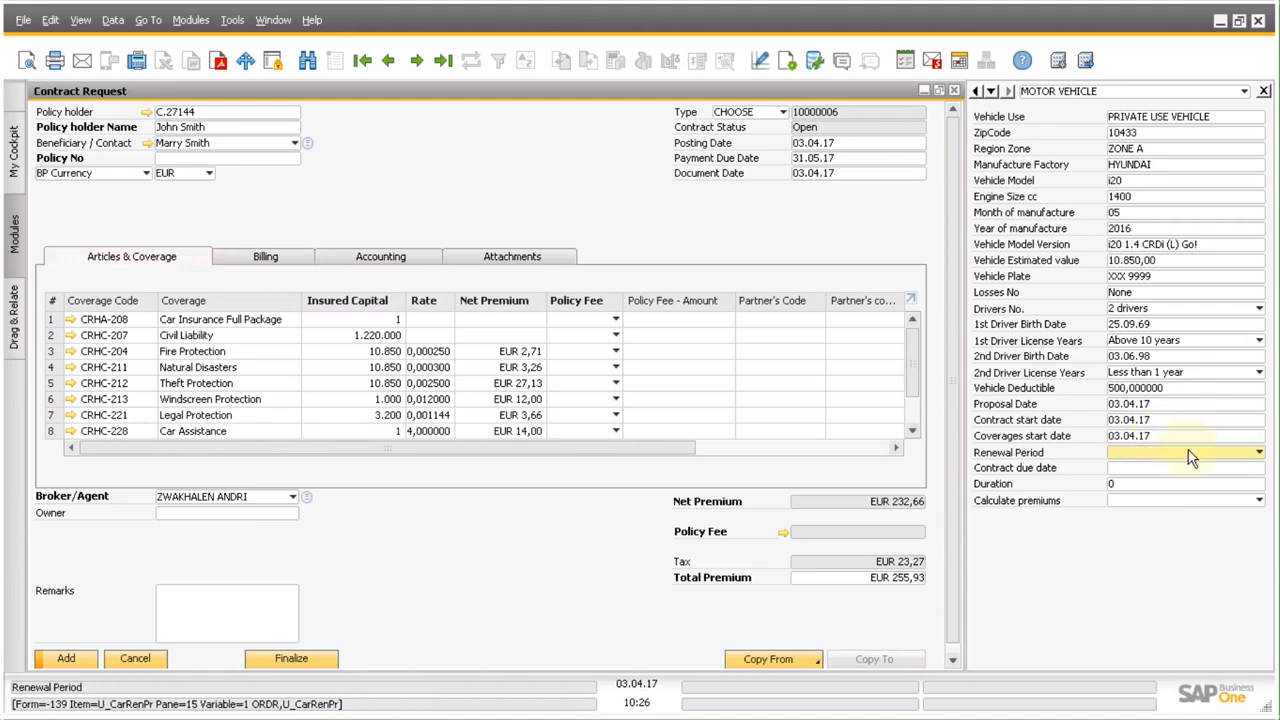
Set the renewal period to 1 year and calculate the premiums with the Y - Update option.
{"action": "left_click", "coordinate": [1190, 458]}
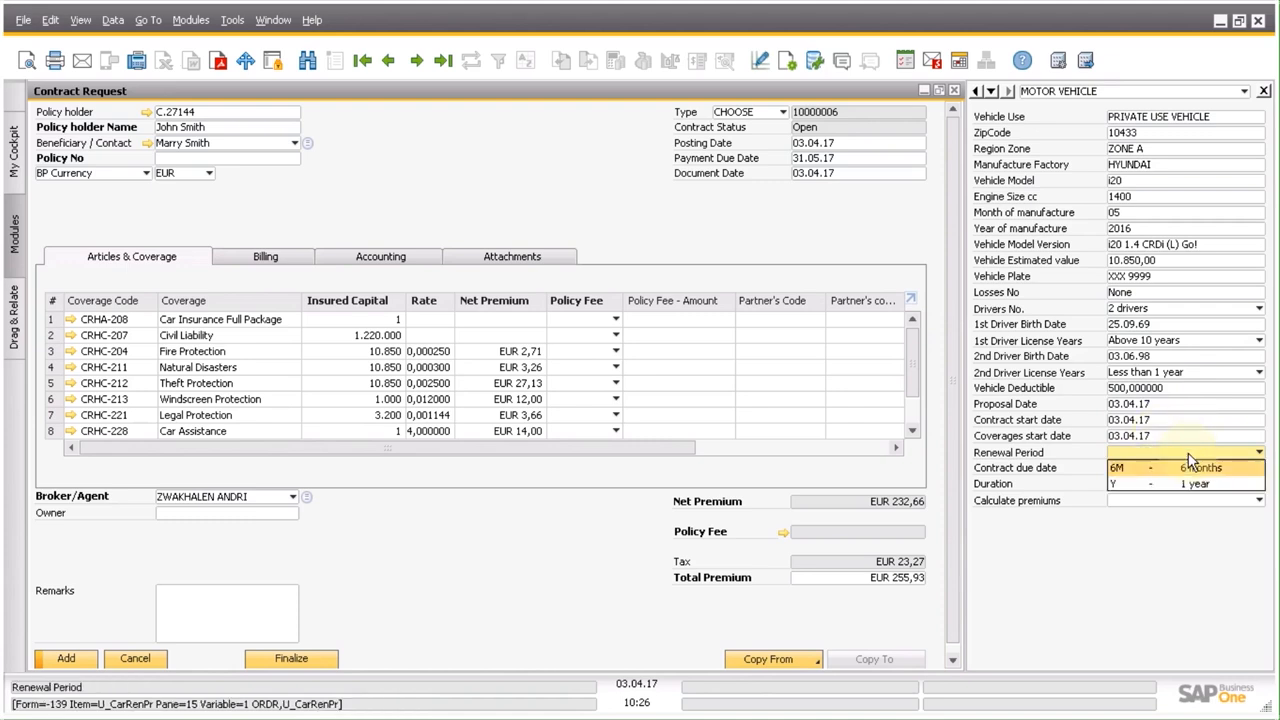
{"action": "left_click", "coordinate": [1240, 484]}
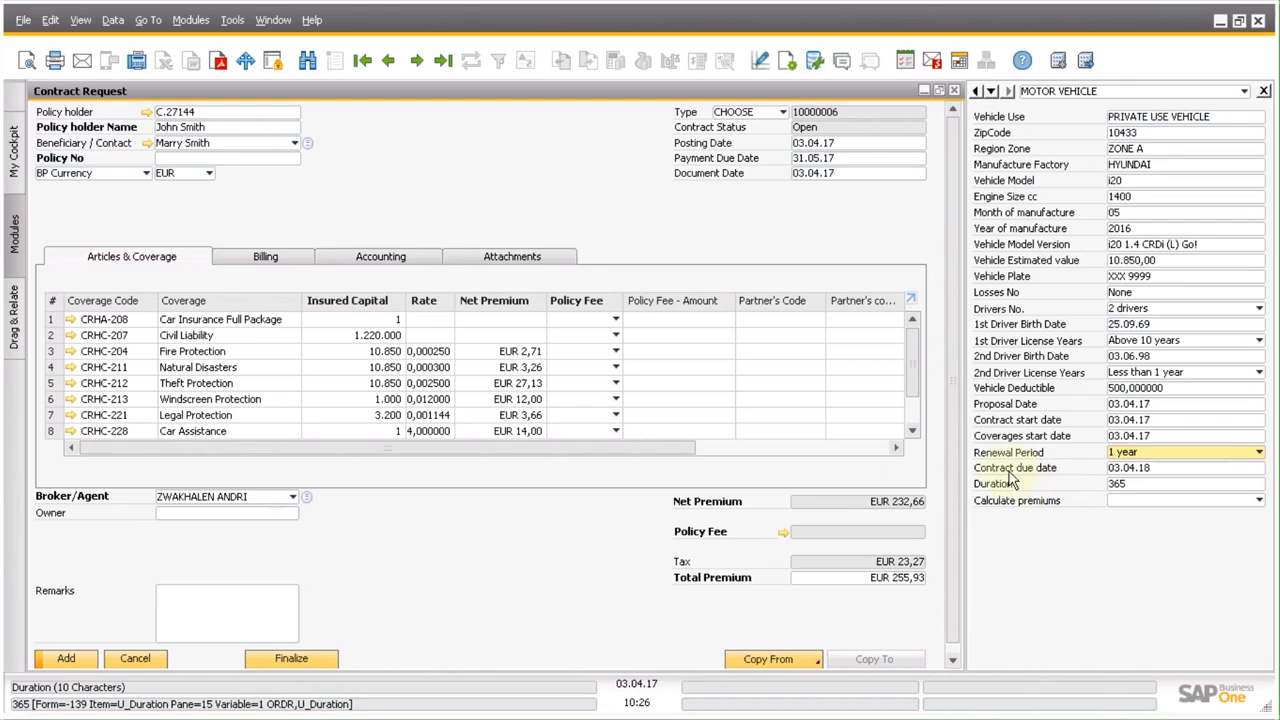
{"action": "left_click", "coordinate": [1124, 501]}
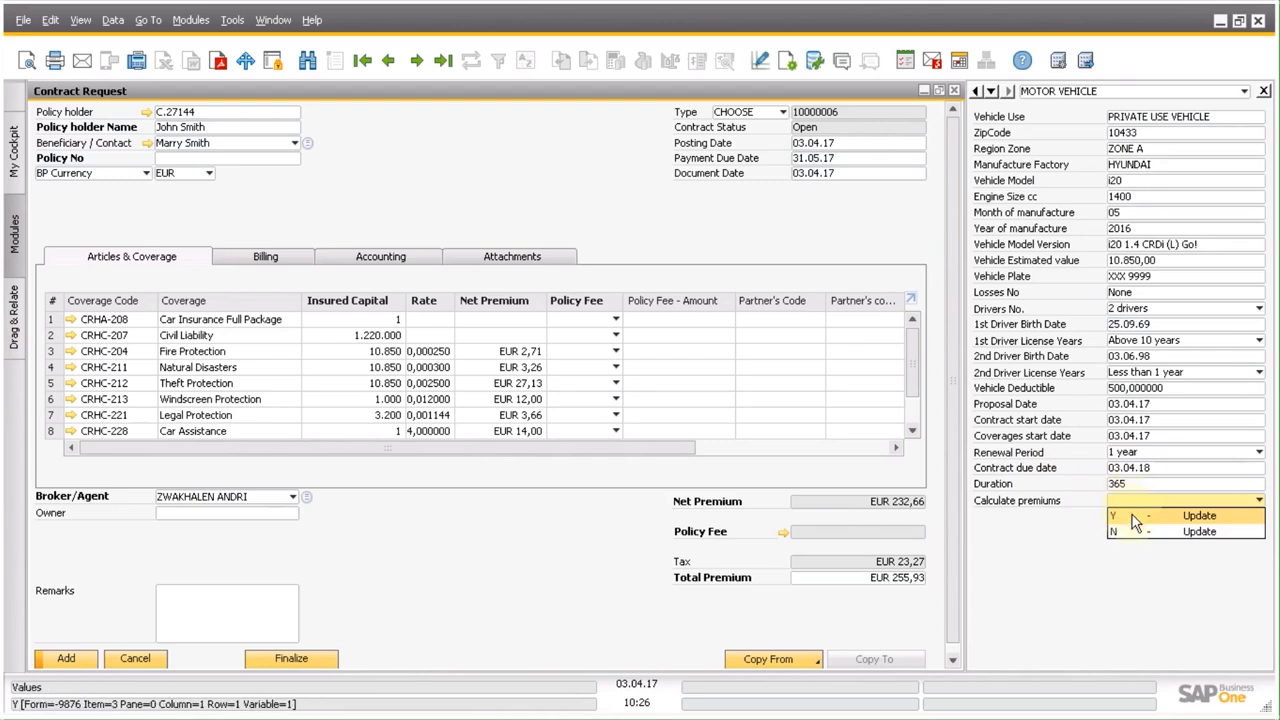
{"action": "left_click", "coordinate": [1134, 517]}
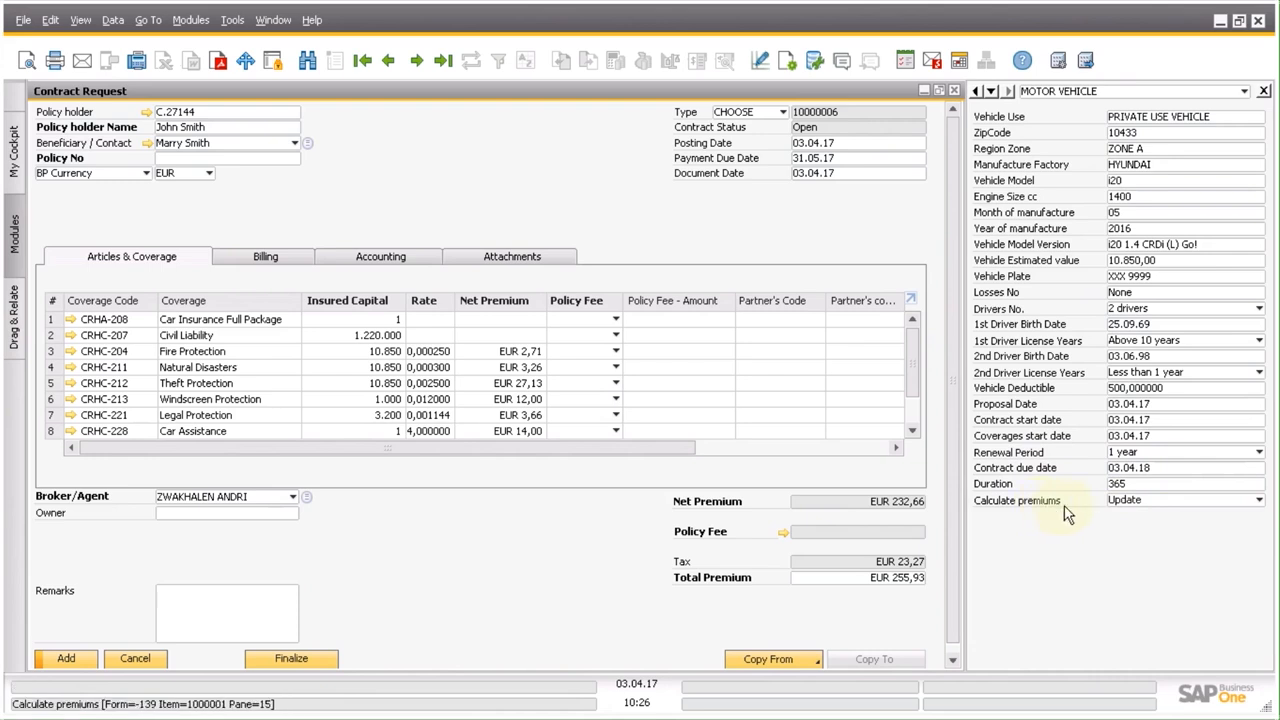
{"action": "left_click", "coordinate": [1118, 504]}
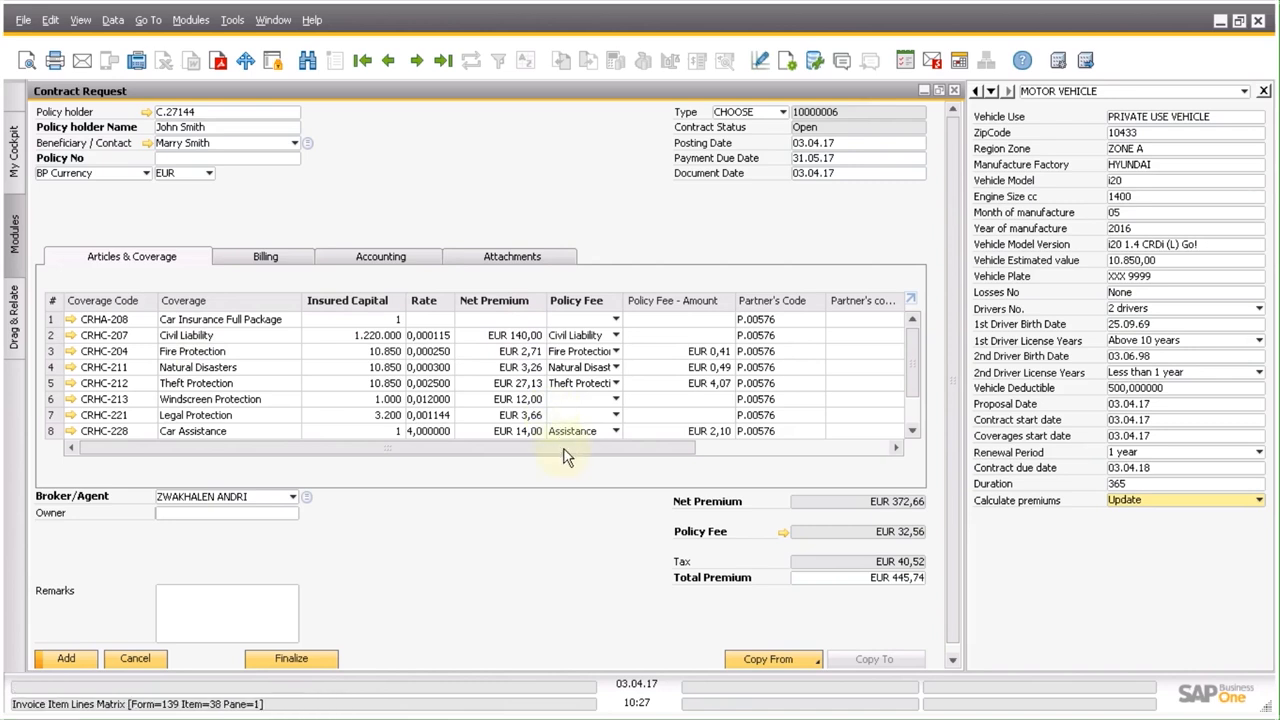
Review the coverage lines' partner commissions, then set the contract type to NEW-CRH and add the contract request.
{"action": "left_click_drag", "start_coordinate": [600, 449], "coordinate": [733, 449]}
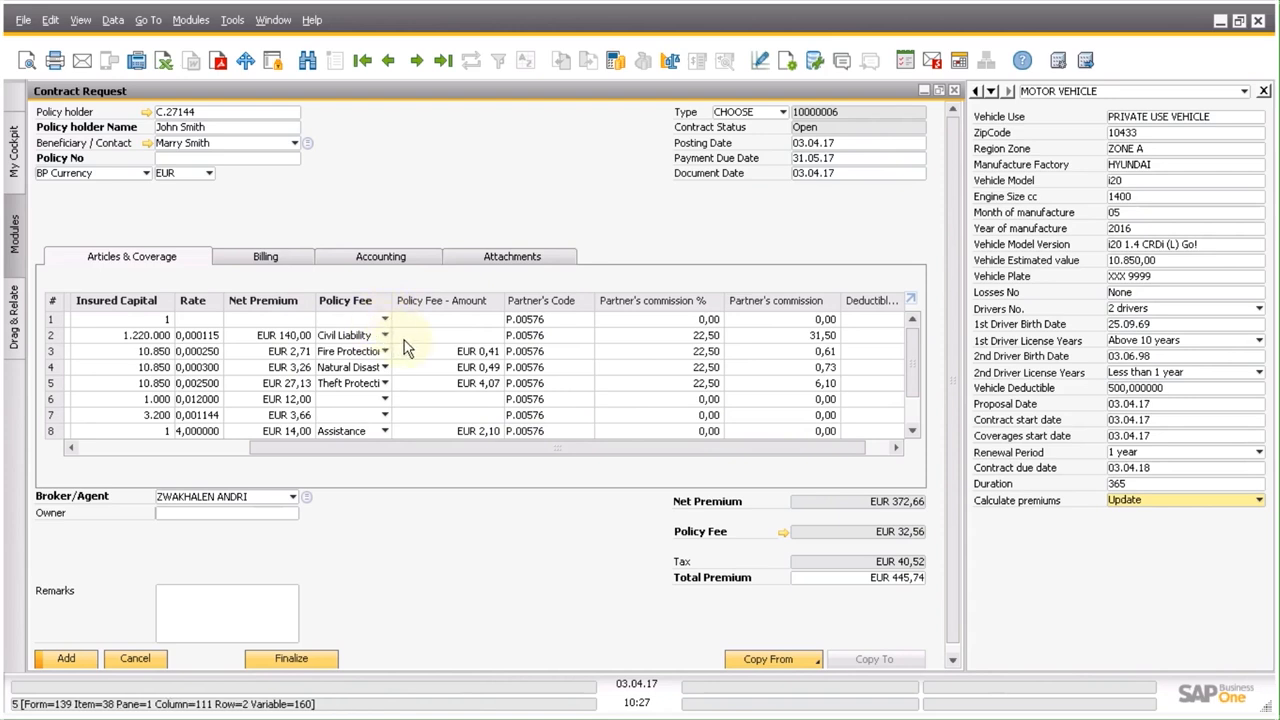
{"action": "left_click_drag", "start_coordinate": [537, 449], "coordinate": [571, 457]}
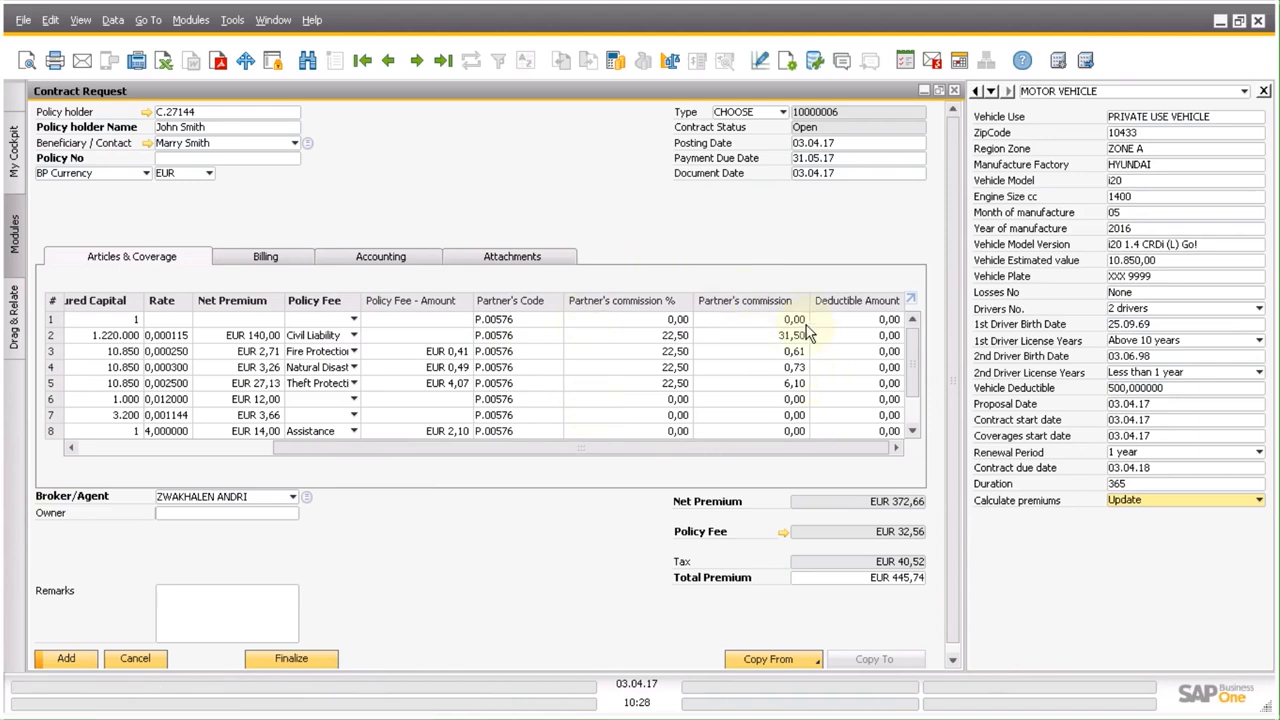
{"action": "left_click", "coordinate": [752, 115]}
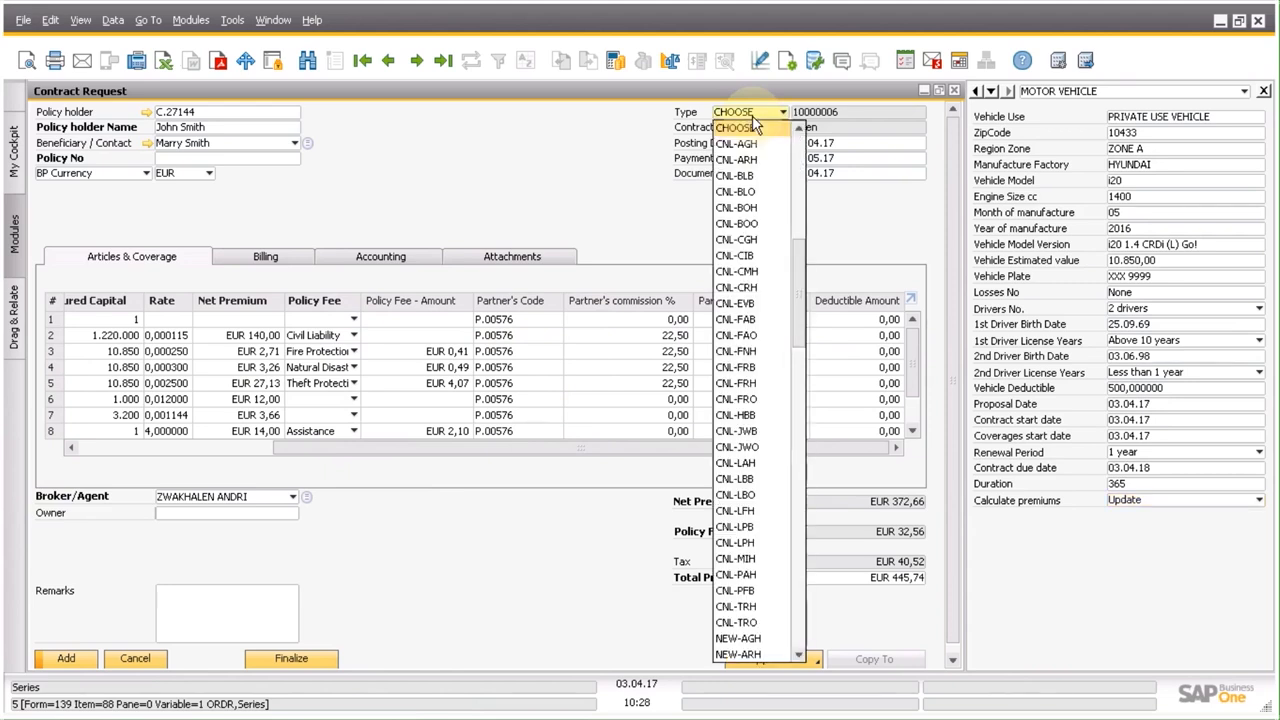
{"action": "key", "text": "n"}
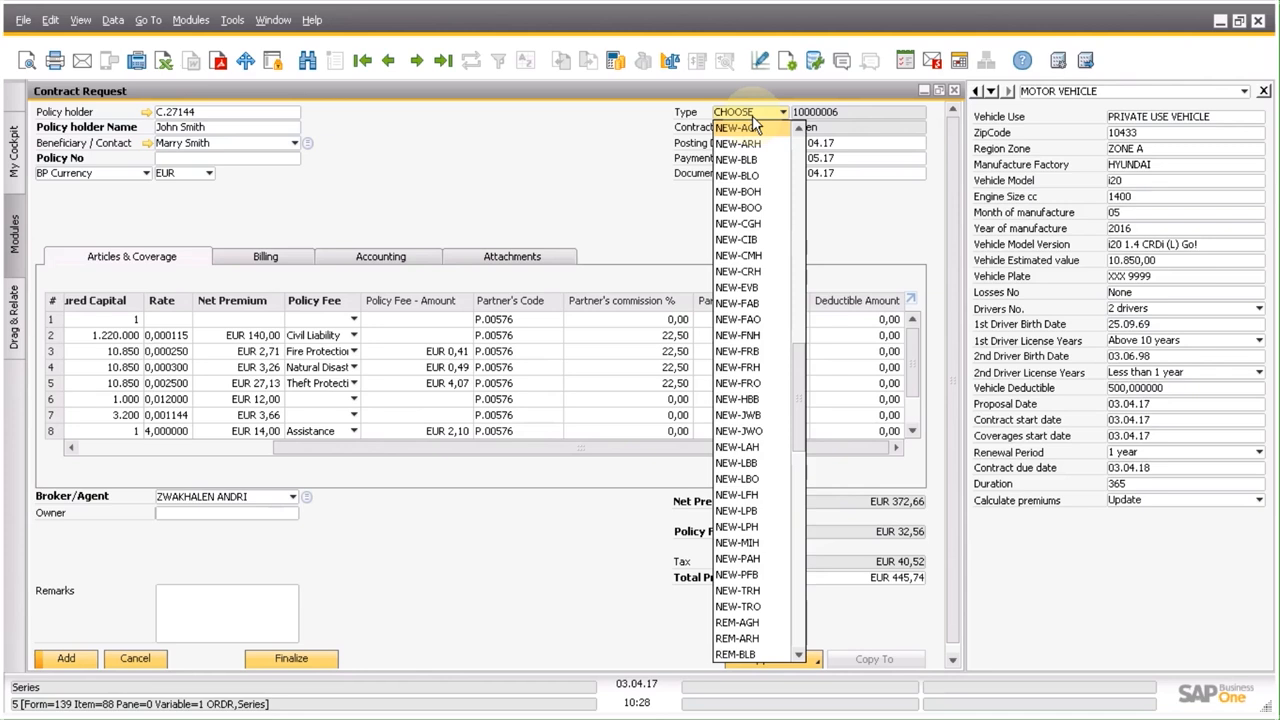
{"action": "left_click", "coordinate": [752, 272]}
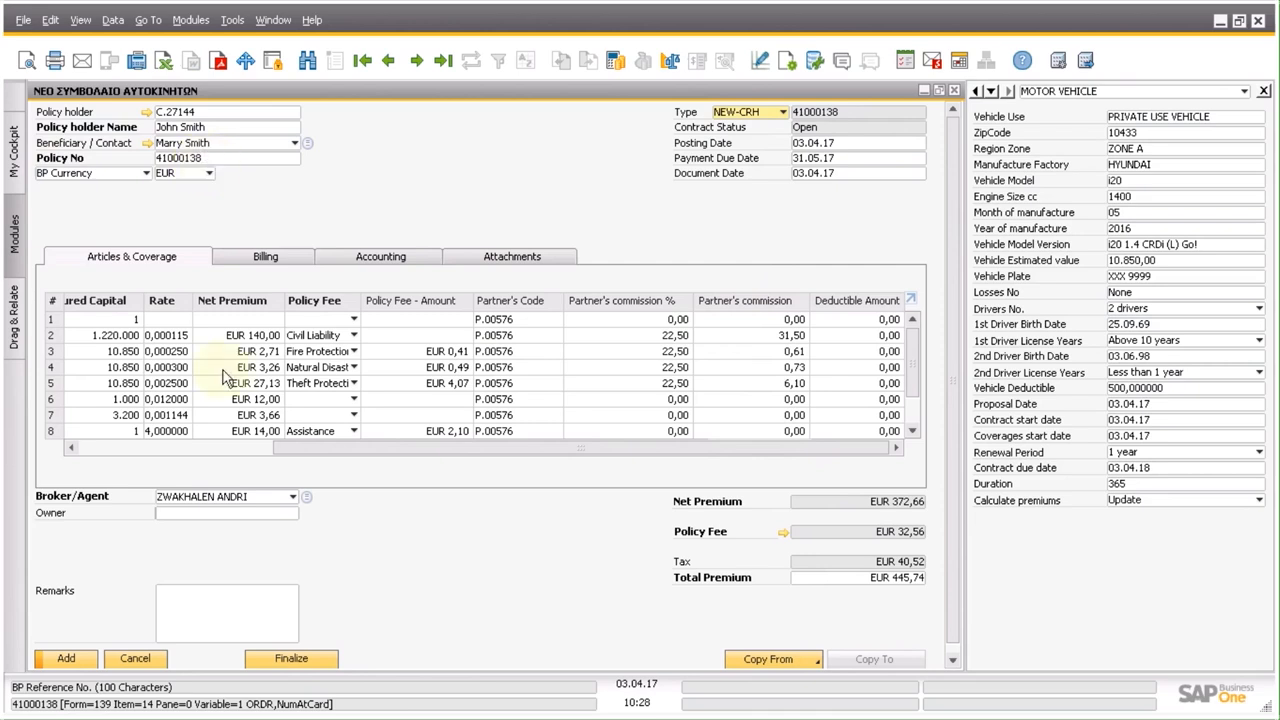
{"action": "left_click", "coordinate": [72, 661]}
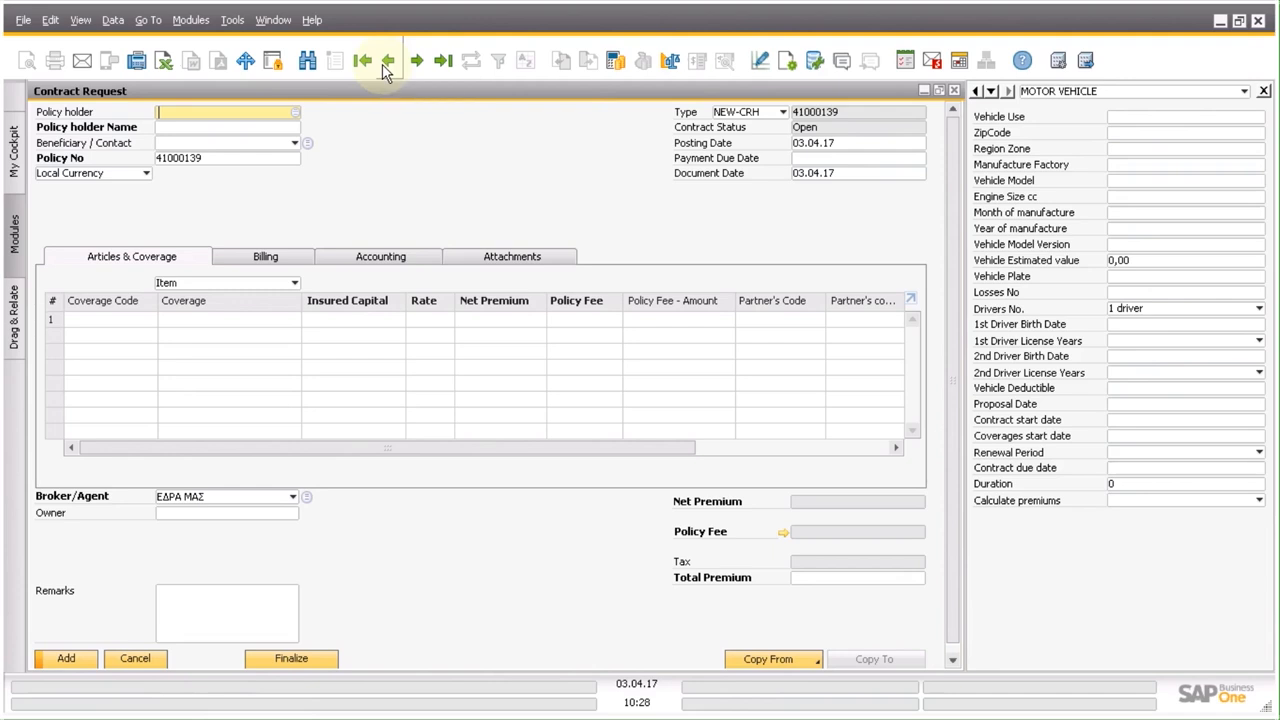
Reopen the contract request just added, update it, and finalize it, accepting that this is irreversible.
{"action": "left_click", "coordinate": [386, 62]}
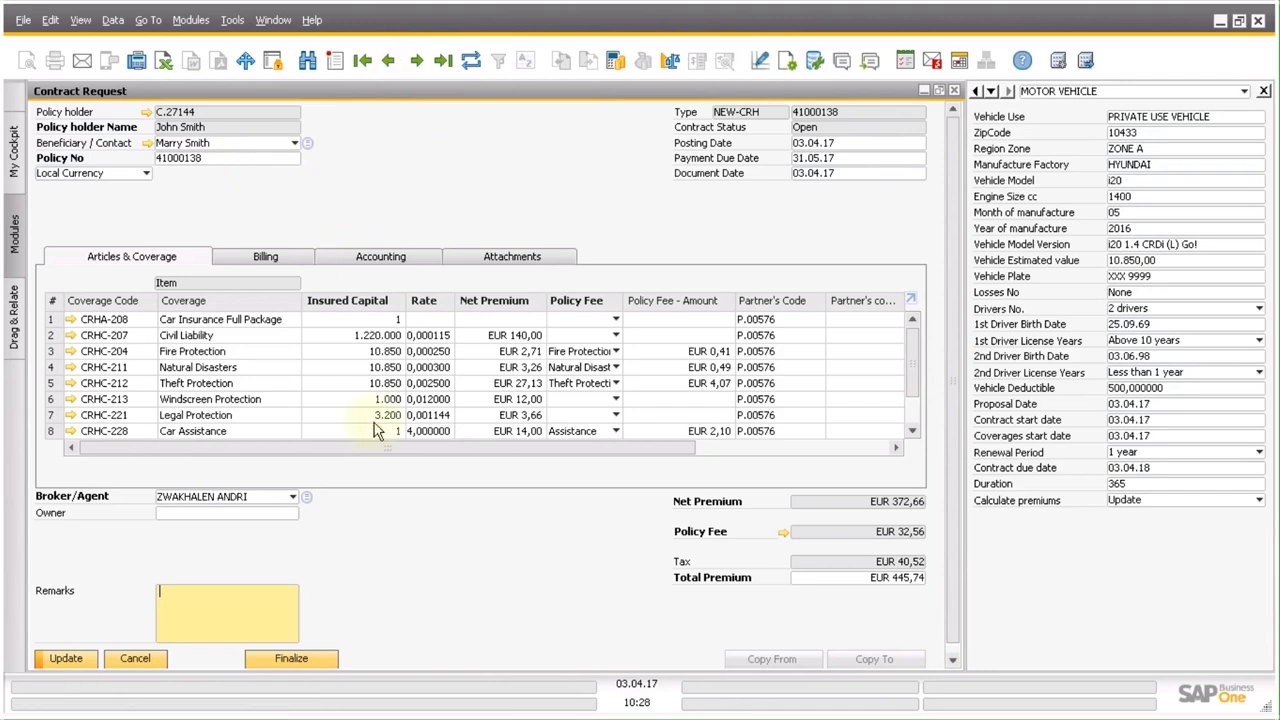
{"action": "left_click", "coordinate": [78, 664]}
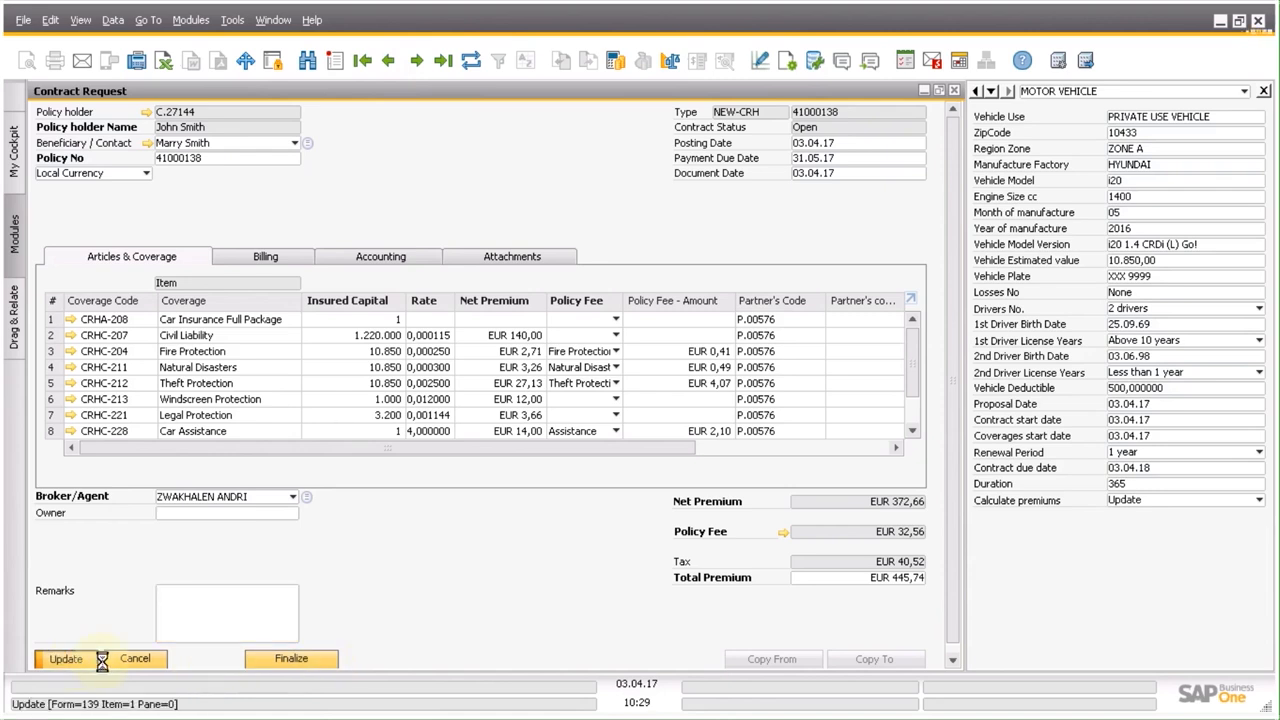
{"action": "left_click", "coordinate": [273, 660]}
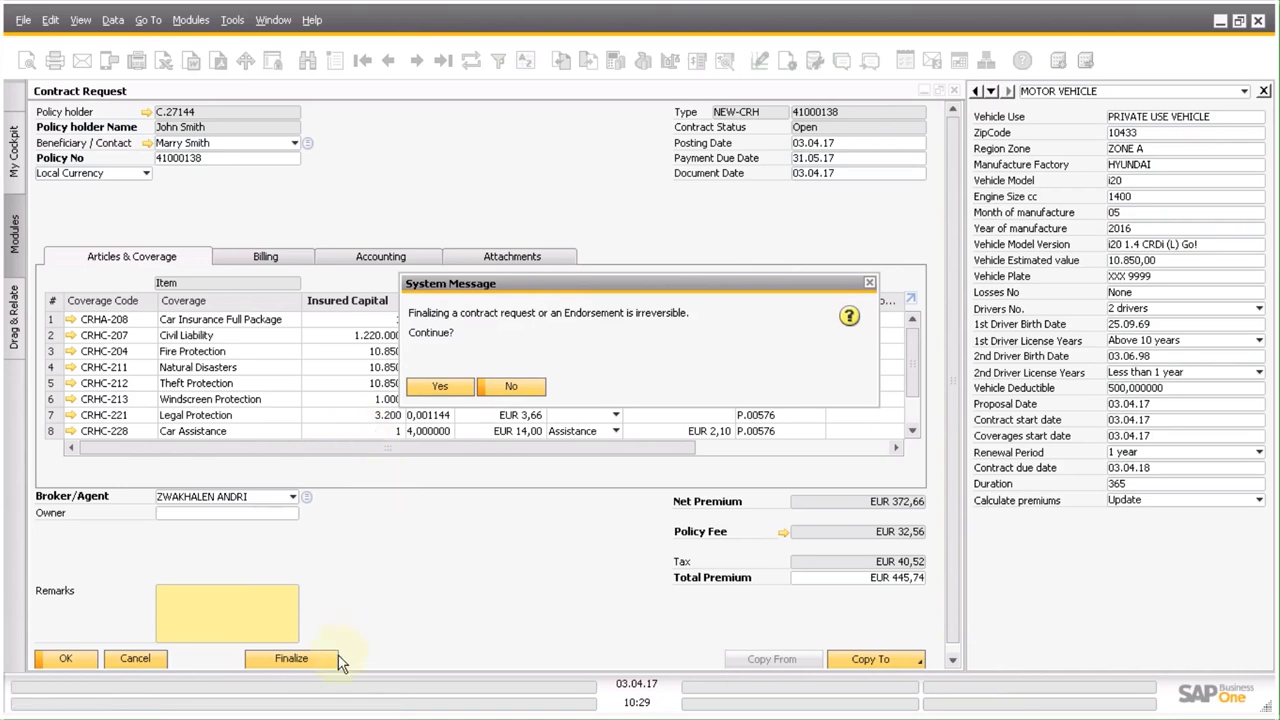
{"action": "left_click", "coordinate": [453, 386]}
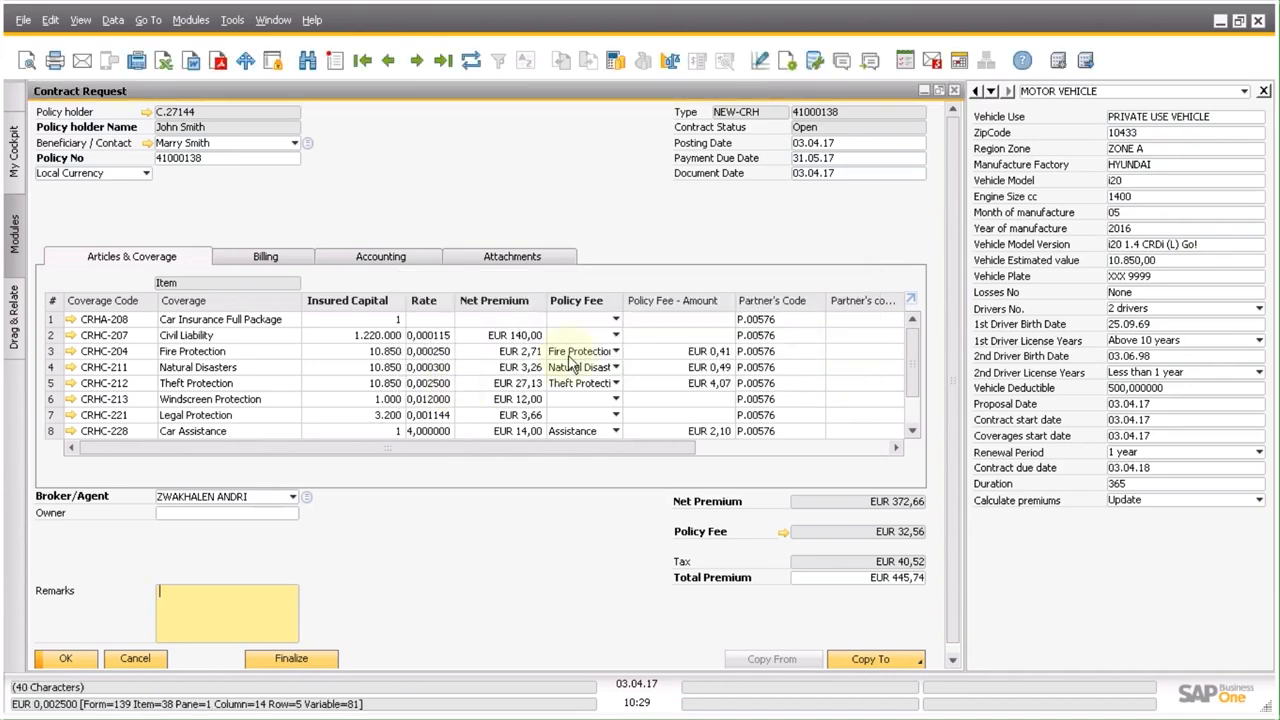
Close the contract request and find the resulting contract by its policy number in the Contract form.
{"action": "left_click", "coordinate": [954, 90]}
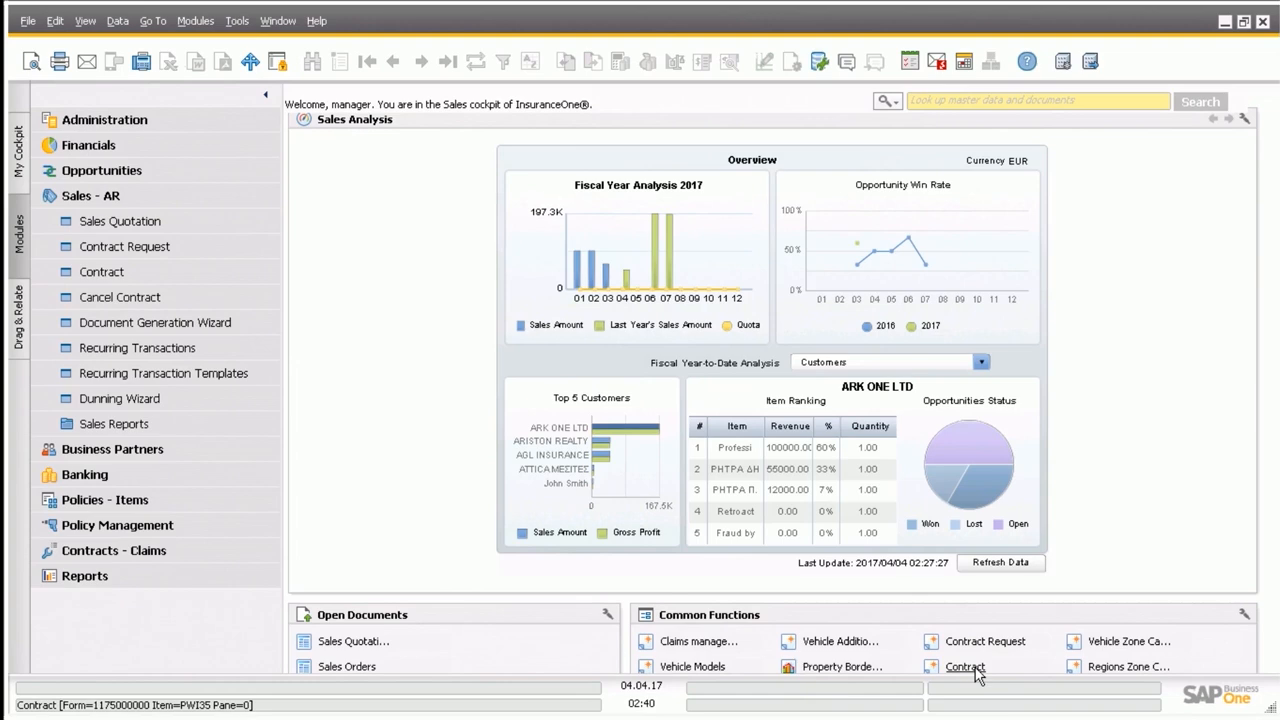
{"action": "left_click", "coordinate": [976, 670]}
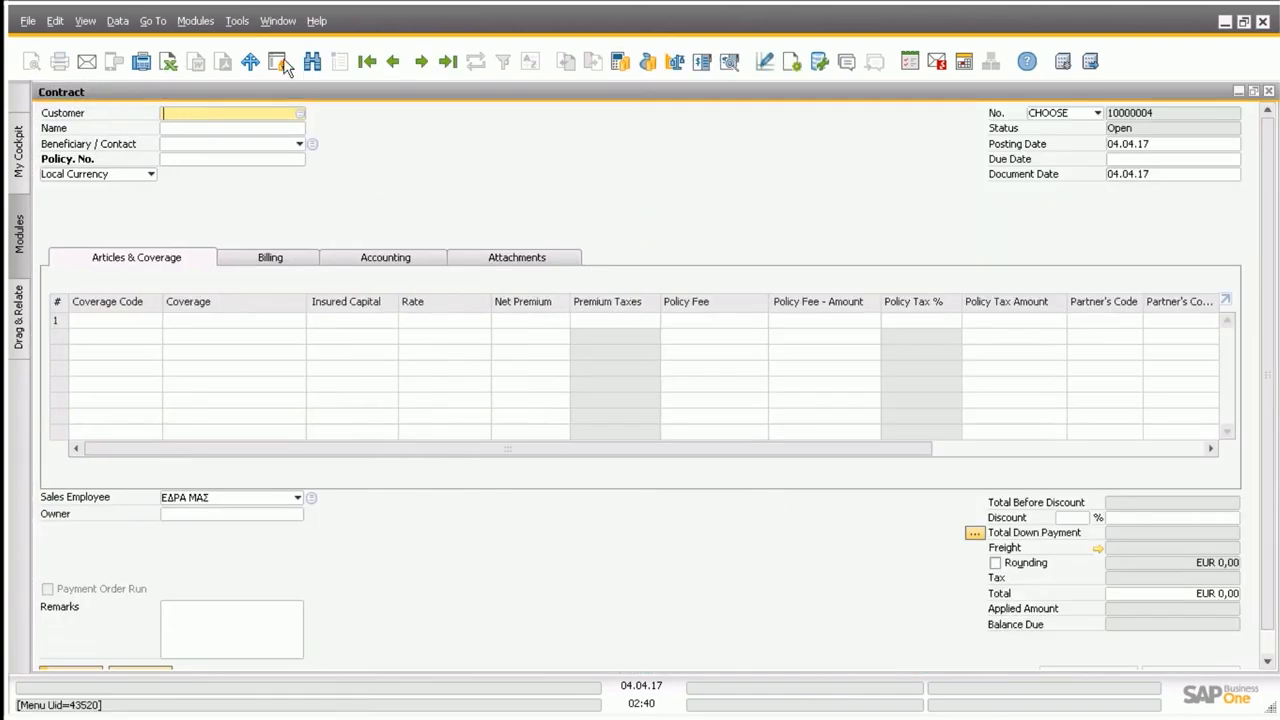
{"action": "left_click", "coordinate": [312, 62]}
{"action": "left_click", "coordinate": [249, 159]}
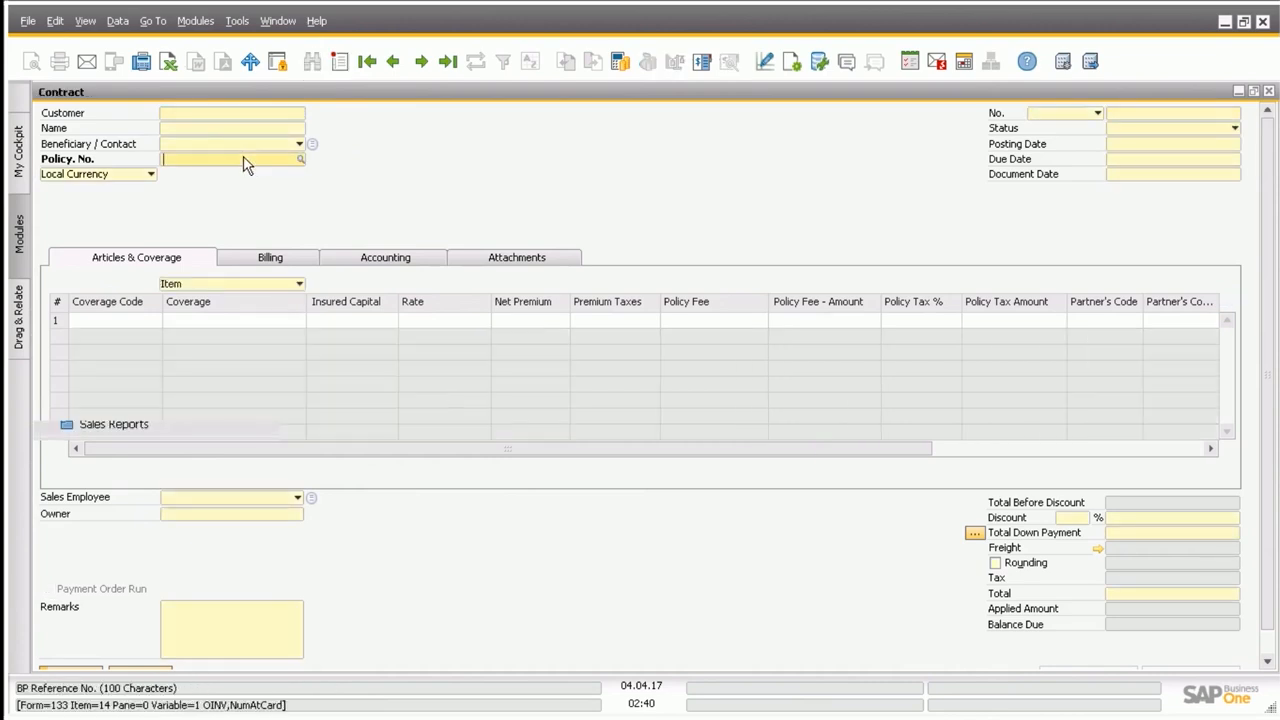
{"action": "type", "text": "41000138"}
{"action": "key", "text": "Return"}
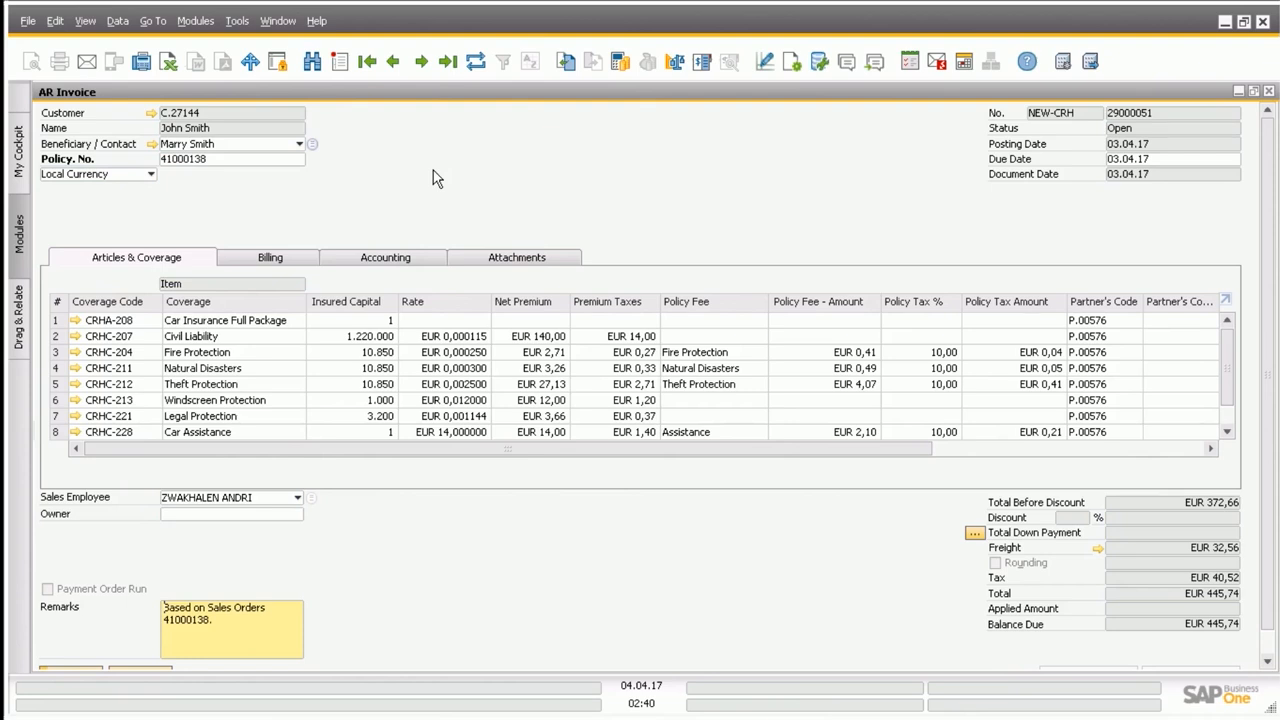
Save the pending update on the AR invoice of the new contract.
{"action": "scroll", "coordinate": [1265, 640], "scroll_direction": "down", "scroll_amount": 1}
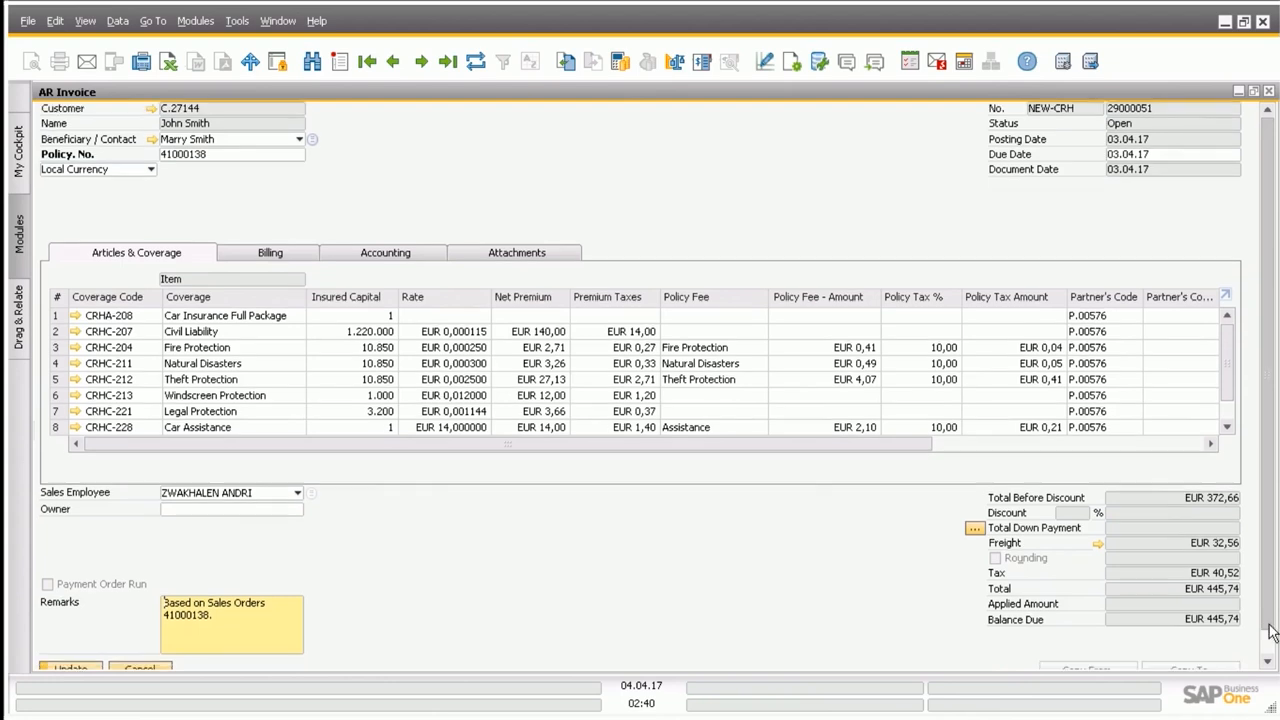
{"action": "left_click", "coordinate": [88, 643]}
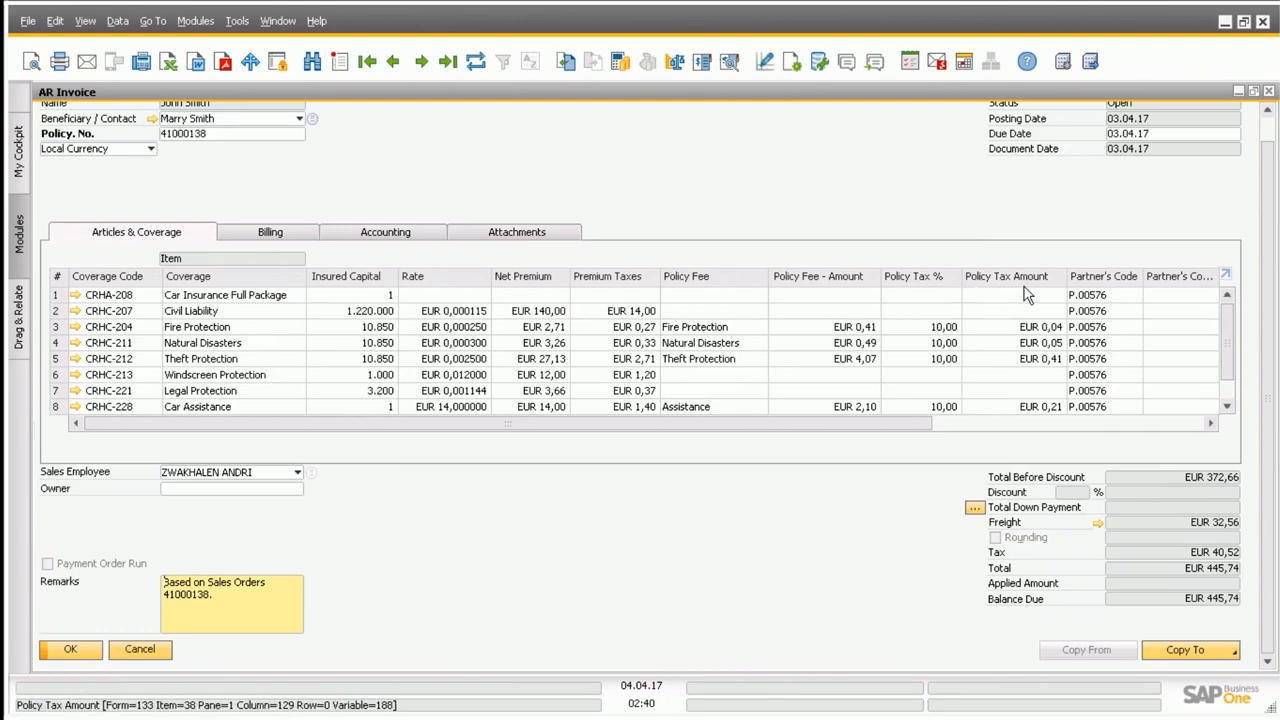
Examine the relationship map of the contract's AR invoice to trace its related documents, and close the map.
{"action": "scroll", "coordinate": [1270, 145], "scroll_direction": "up", "scroll_amount": 1}
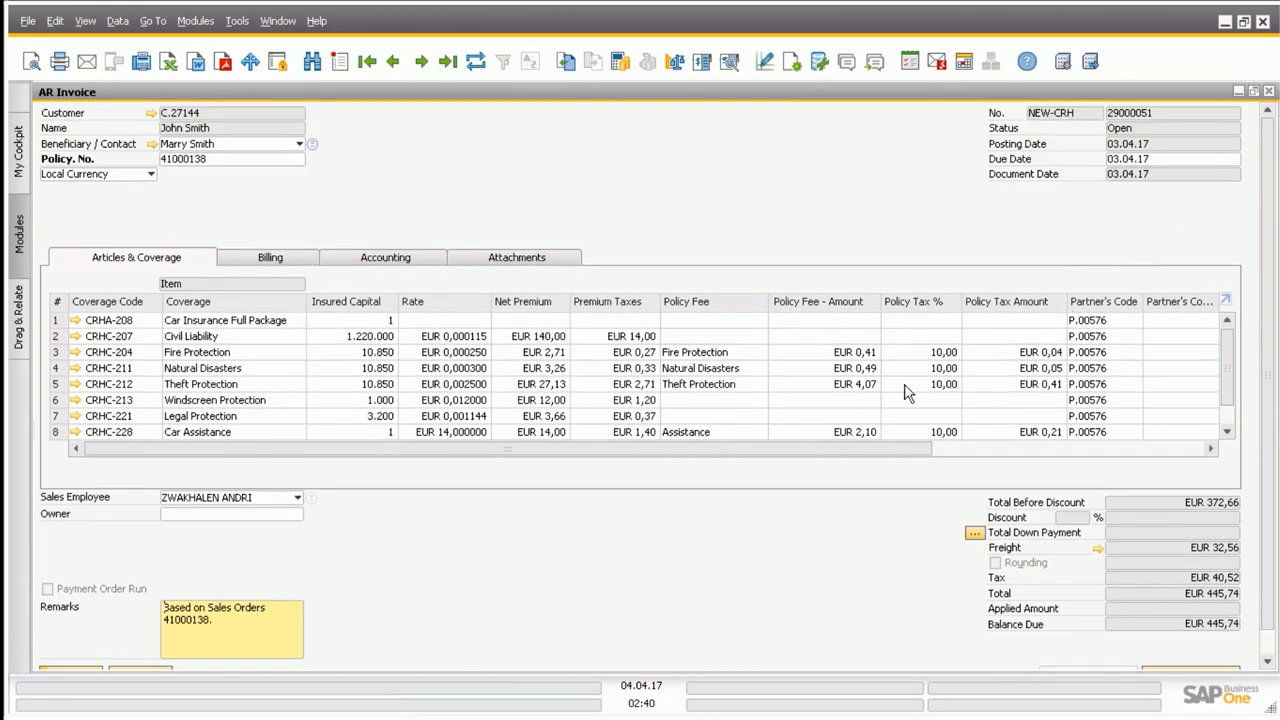
{"action": "right_click", "coordinate": [571, 150]}
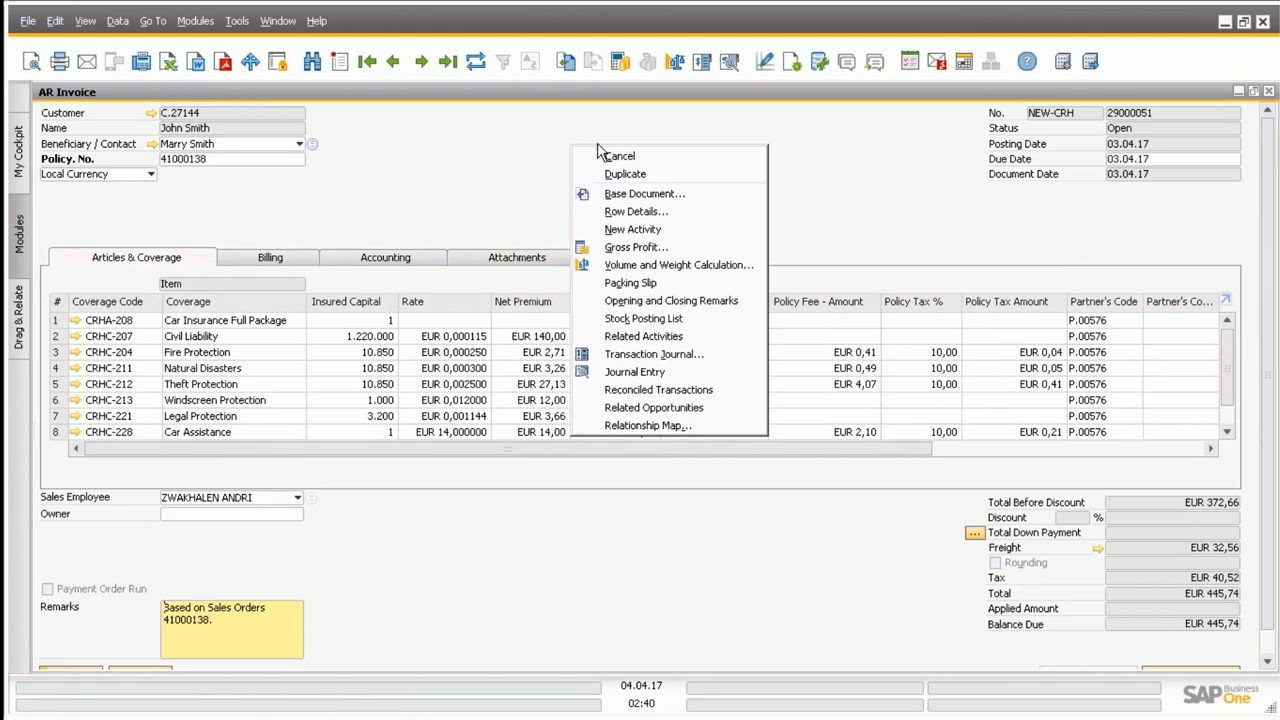
{"action": "left_click", "coordinate": [688, 434]}
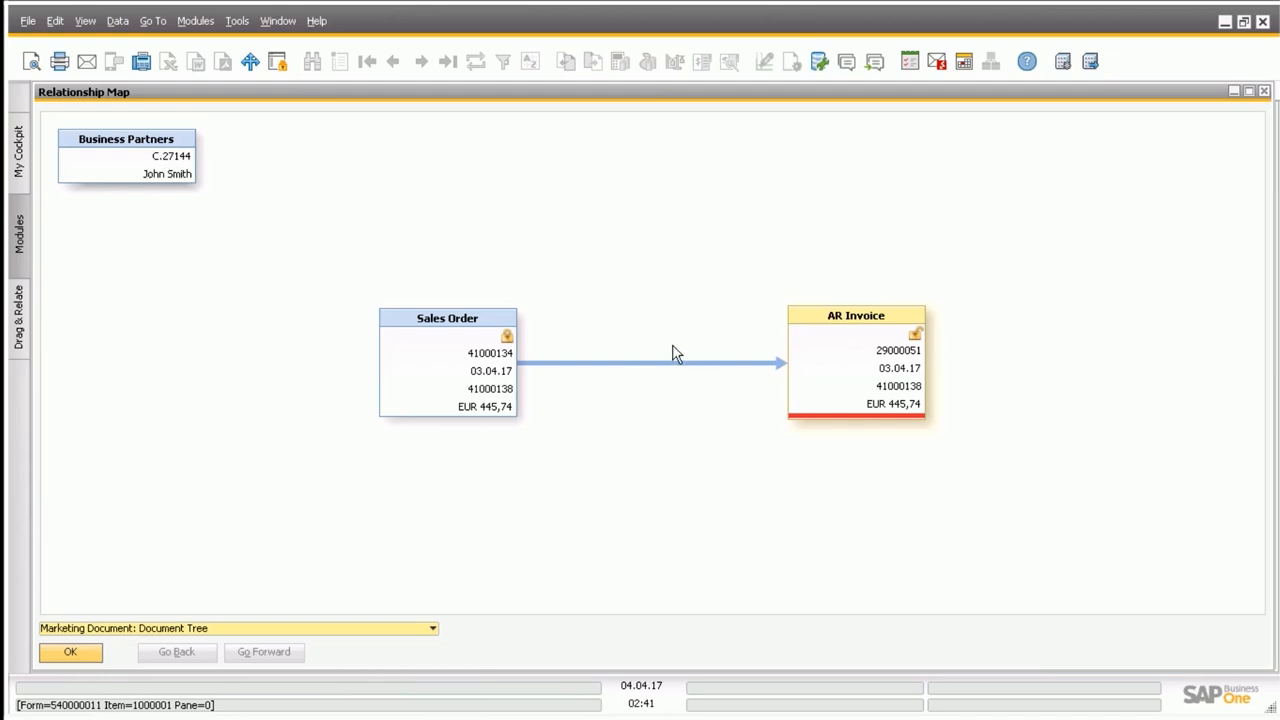
{"action": "left_click", "coordinate": [88, 650]}
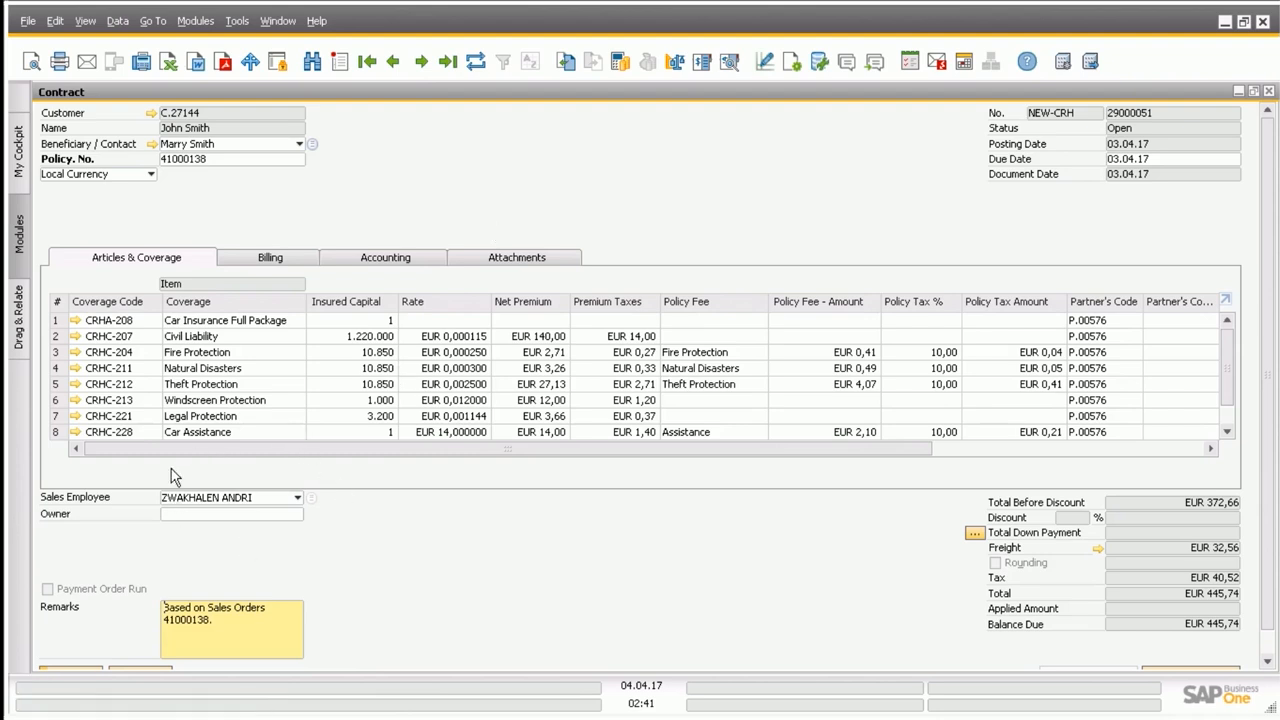
Review the contract's journal entry from its accounting details and the commission journal entry that follows it, then close the entry and the contract.
{"action": "left_click", "coordinate": [370, 260]}
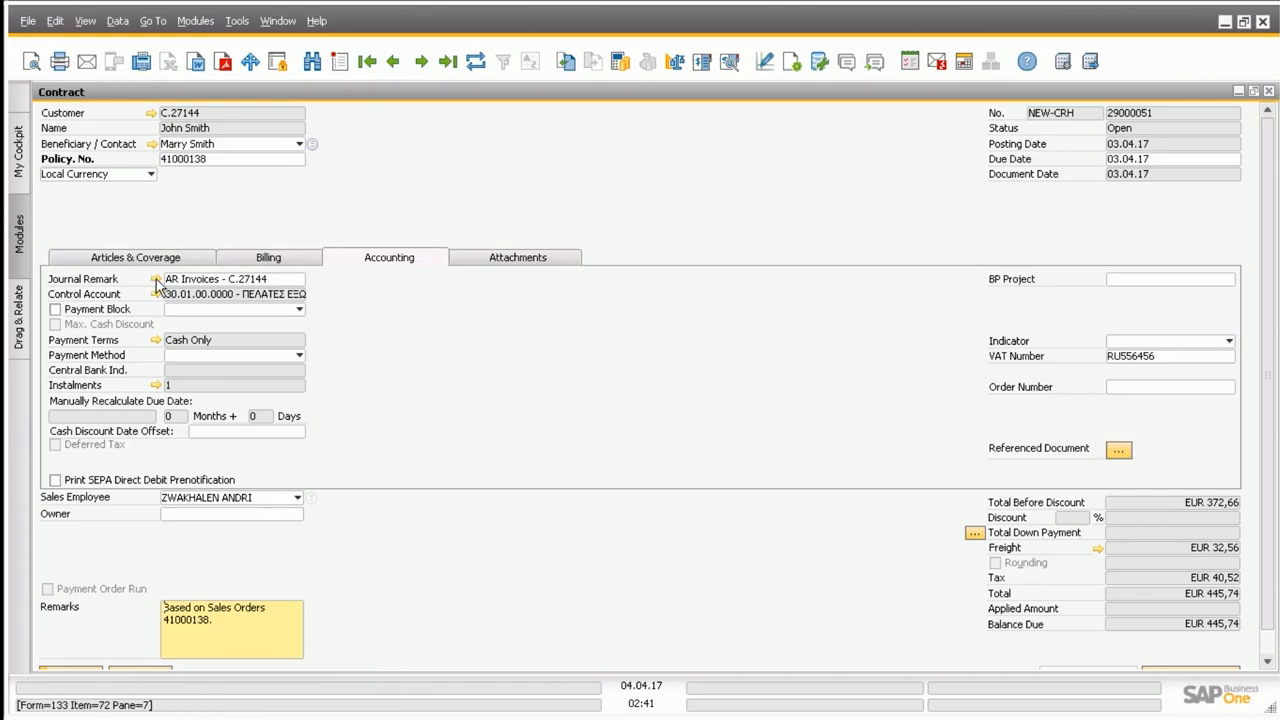
{"action": "left_click", "coordinate": [155, 280]}
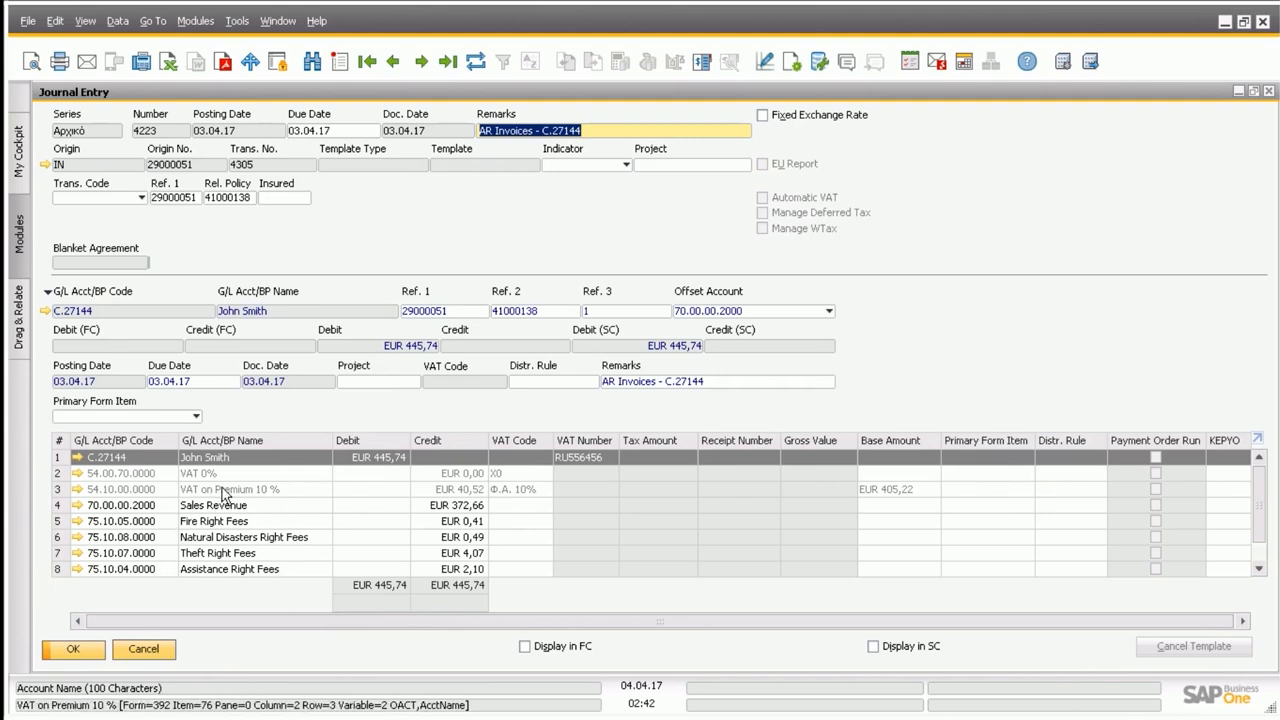
{"action": "left_click", "coordinate": [423, 63]}
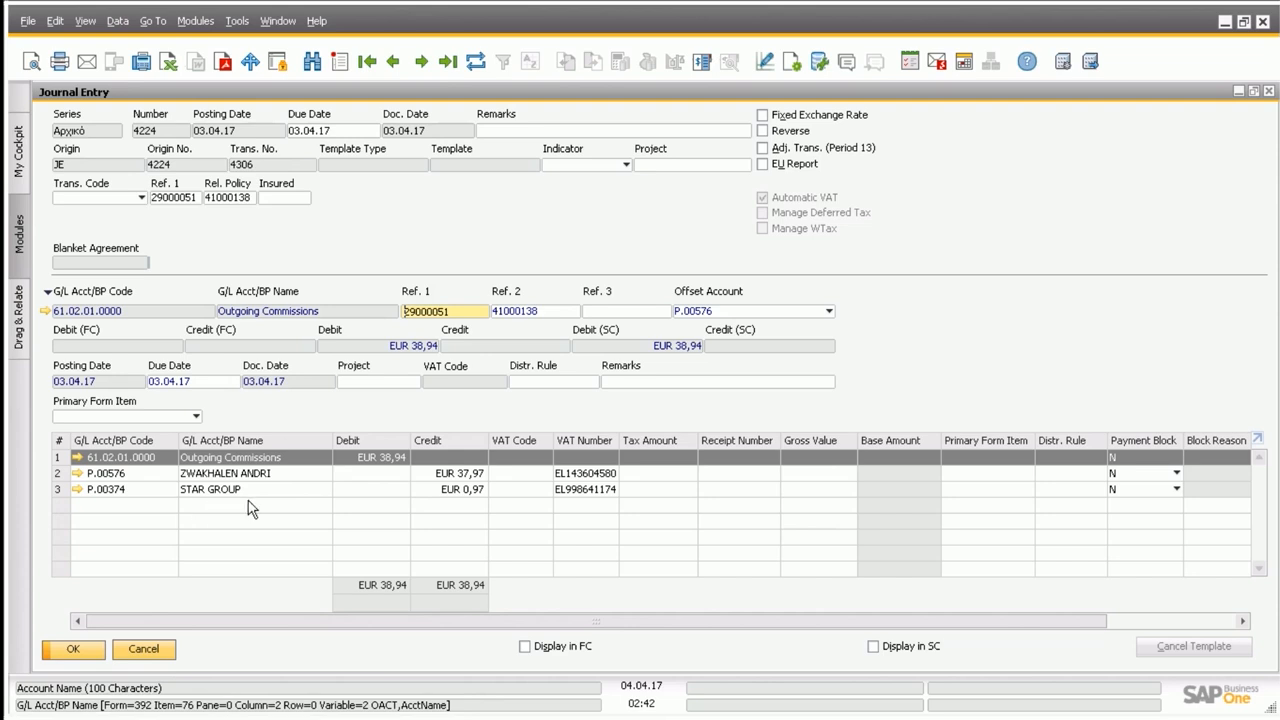
{"action": "left_click", "coordinate": [87, 648]}
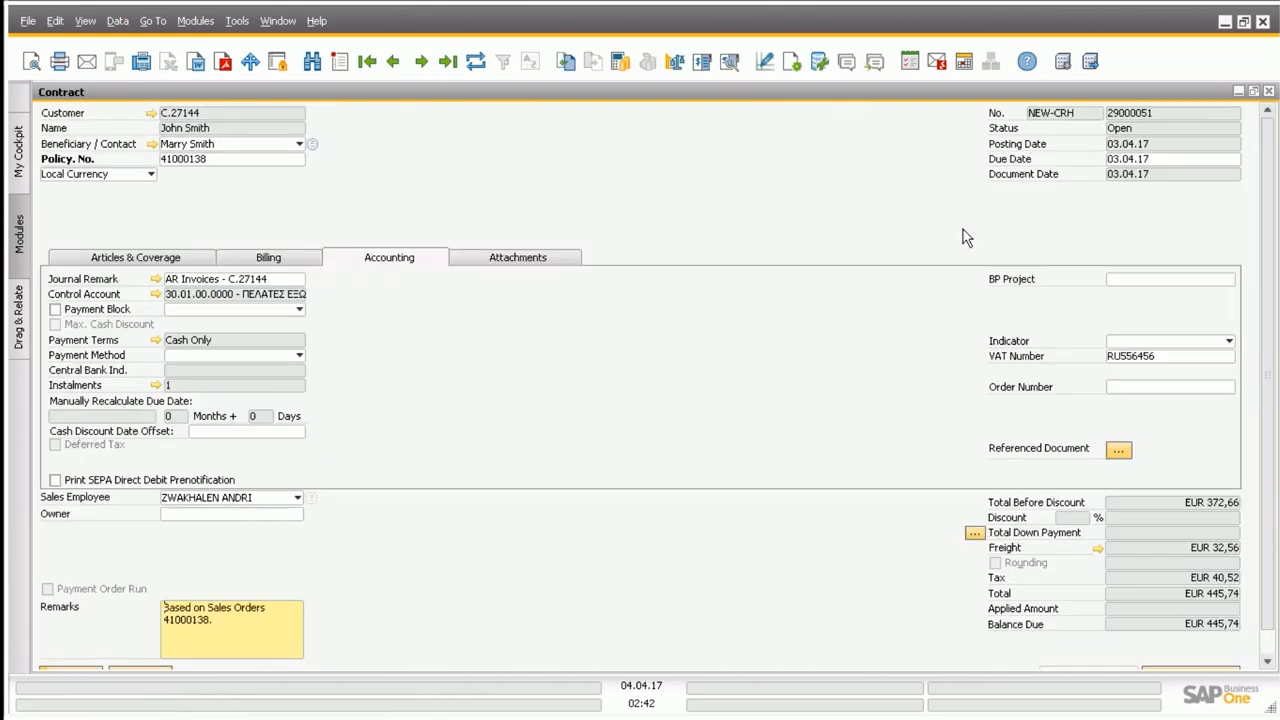
{"action": "left_click", "coordinate": [1269, 91]}
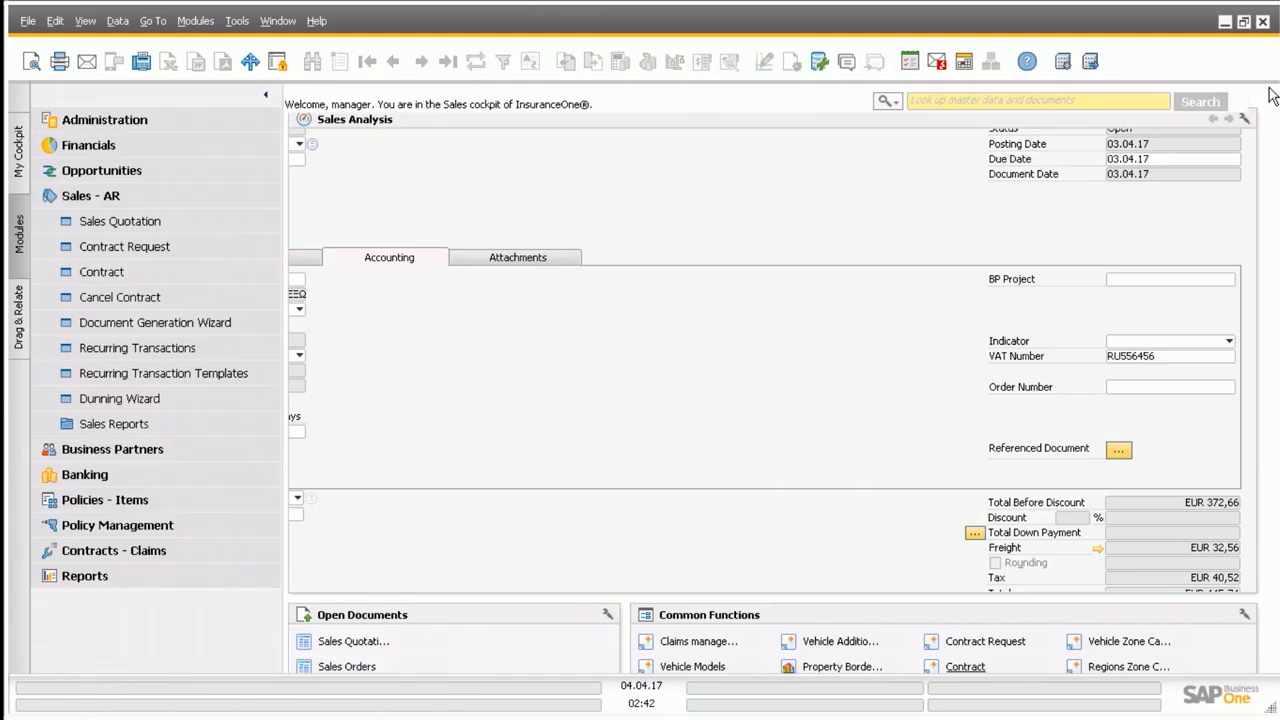